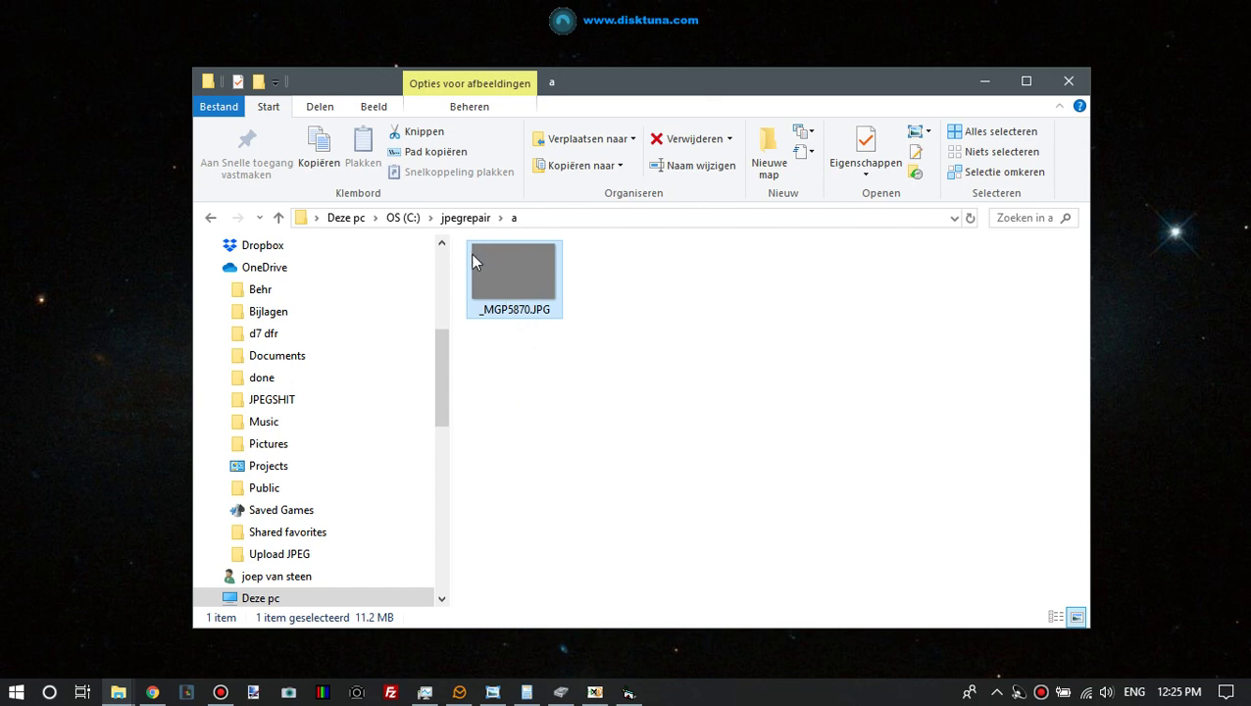
# Launch JPEG-Repair Toolkit, get past the splash screen, and switch to Patch mode
pyautogui.moveTo(472, 250)
pyautogui.moveTo(481, 247)
pyautogui.moveTo(509, 289)
pyautogui.click(321, 692)
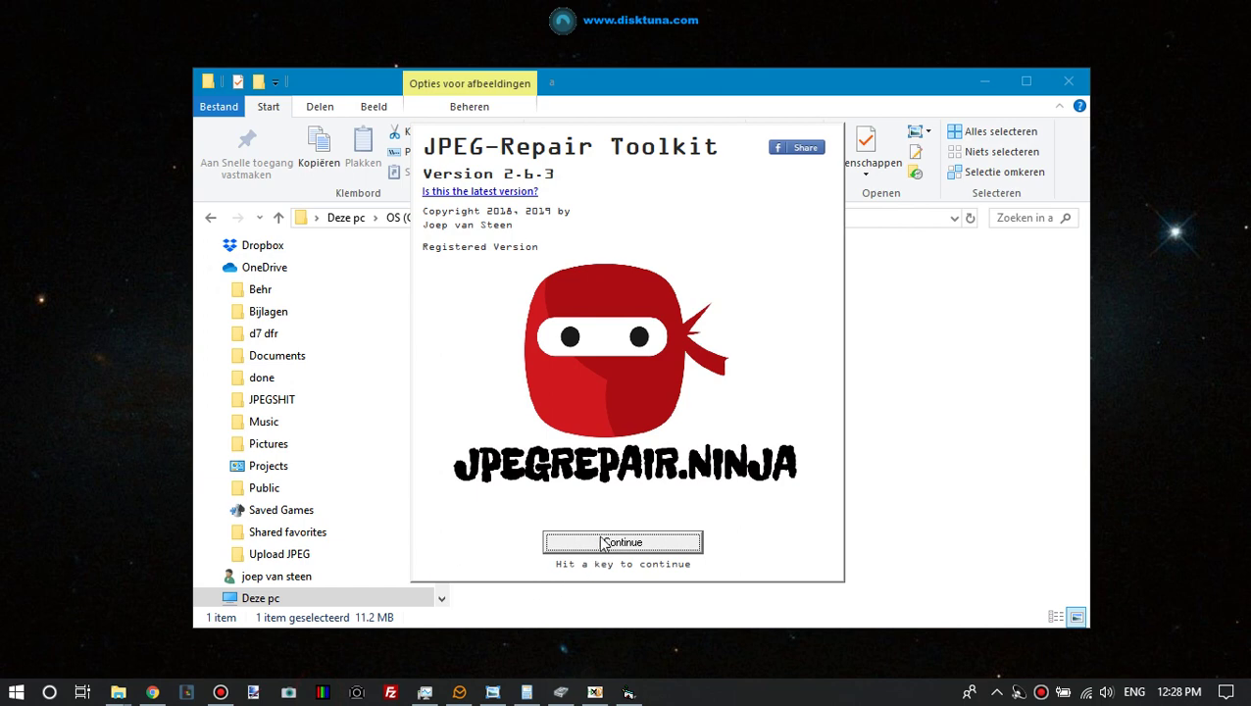
pyautogui.click(599, 542)
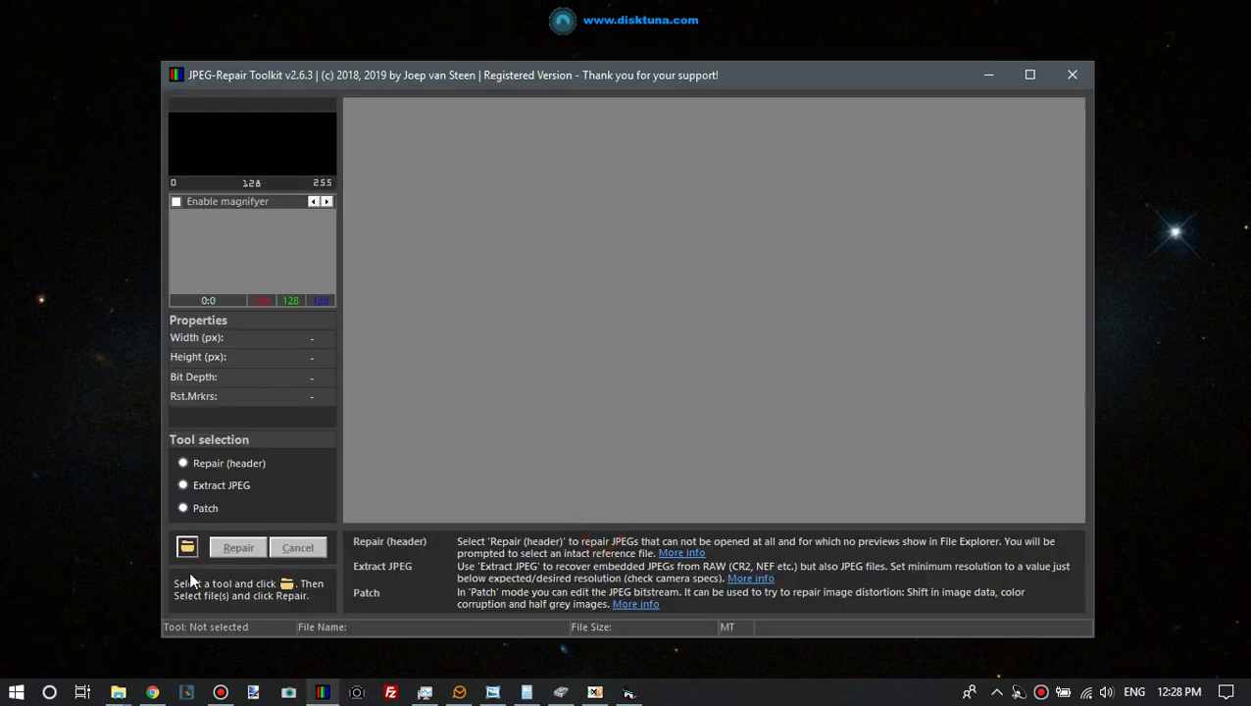
pyautogui.click(201, 508)
# Choose _MGP5870.JPG from C:\jpegrepair\a as the corrupted file, with Ignore EOI Marker ticked
pyautogui.click(186, 547)
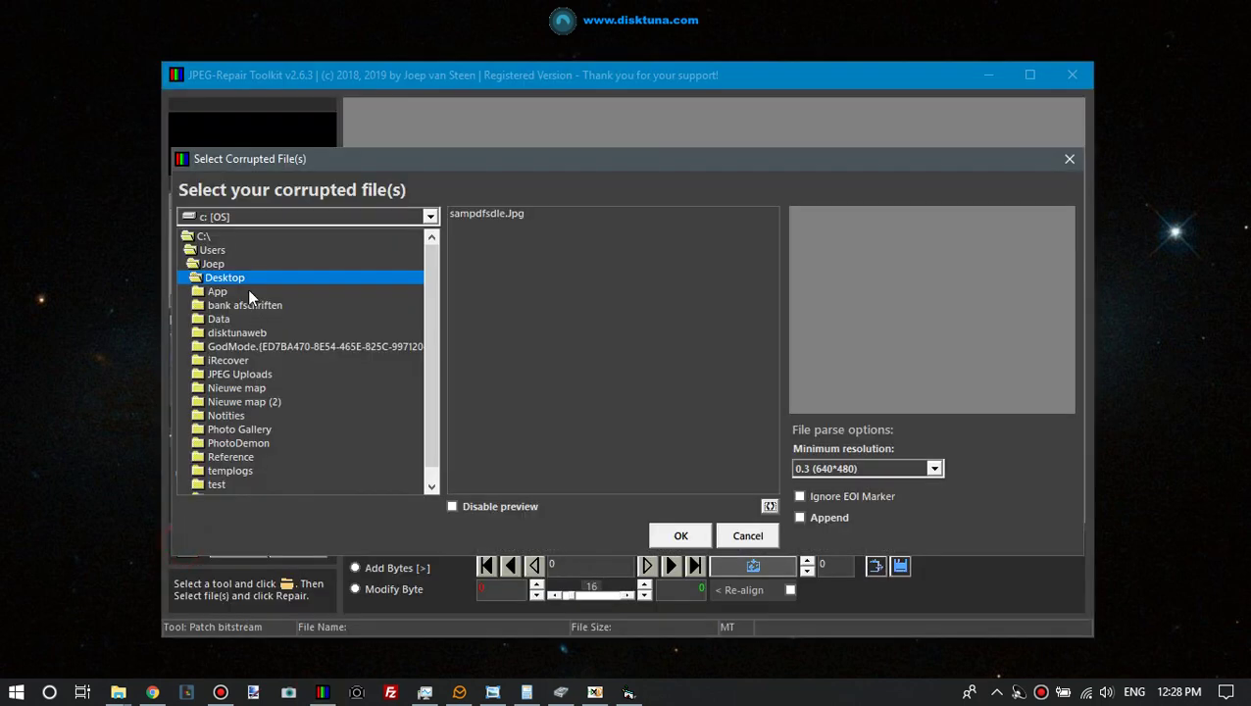
pyautogui.doubleClick(203, 237)
pyautogui.scroll(-4, 205, 368)
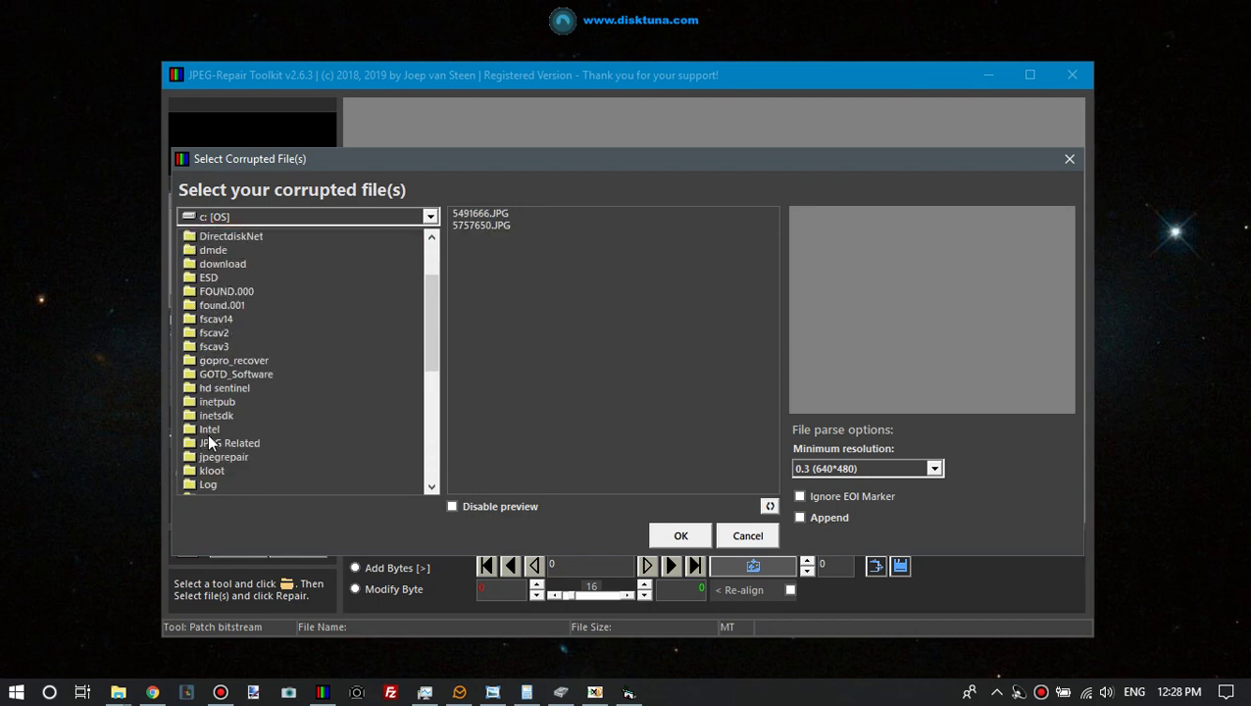
pyautogui.doubleClick(224, 457)
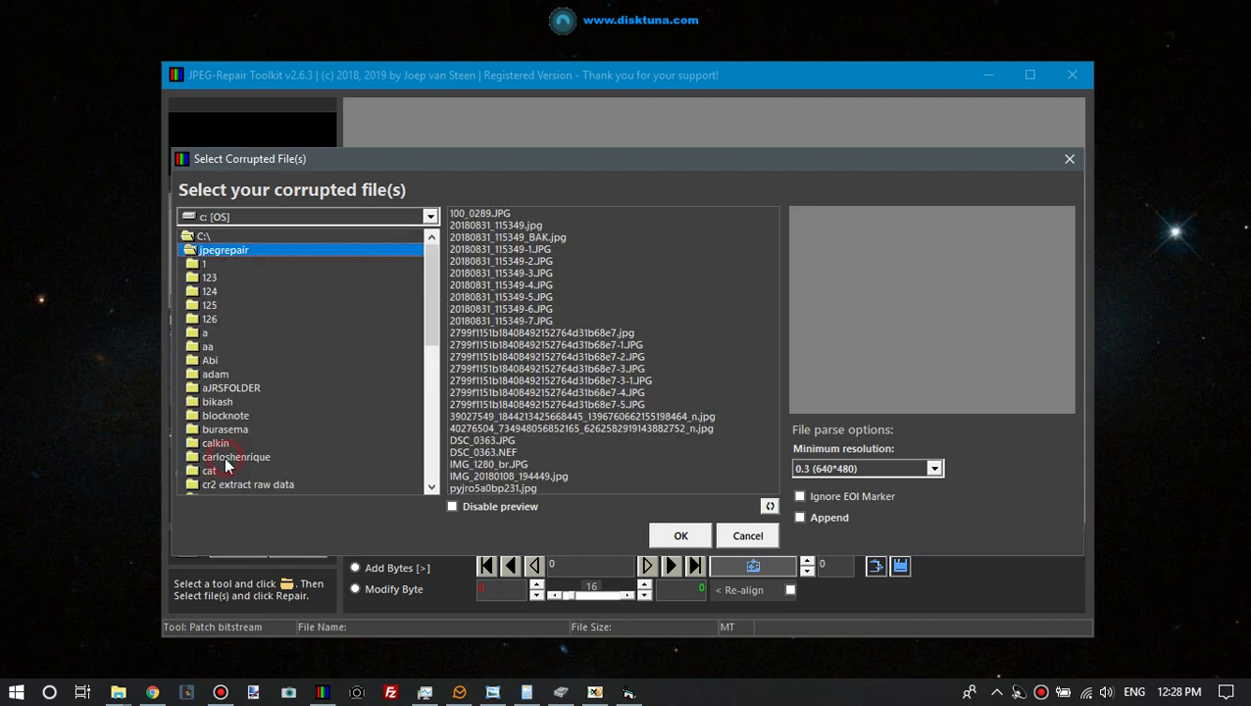
pyautogui.doubleClick(203, 335)
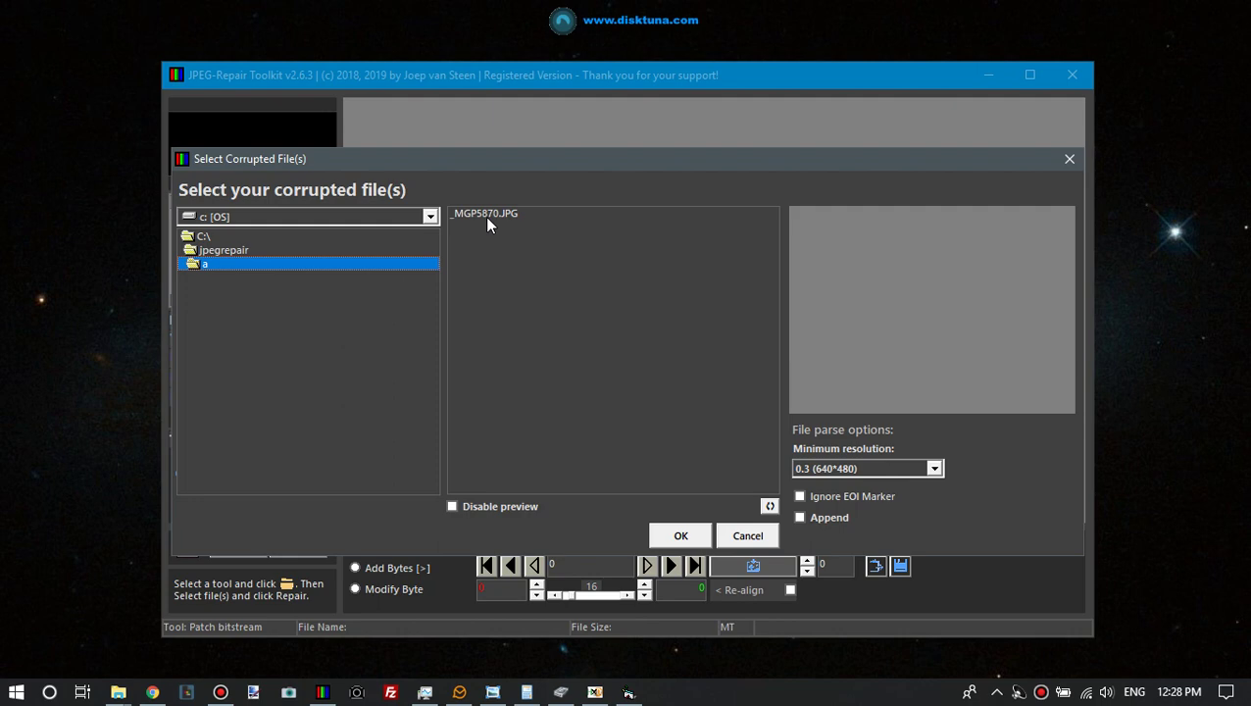
pyautogui.click(488, 216)
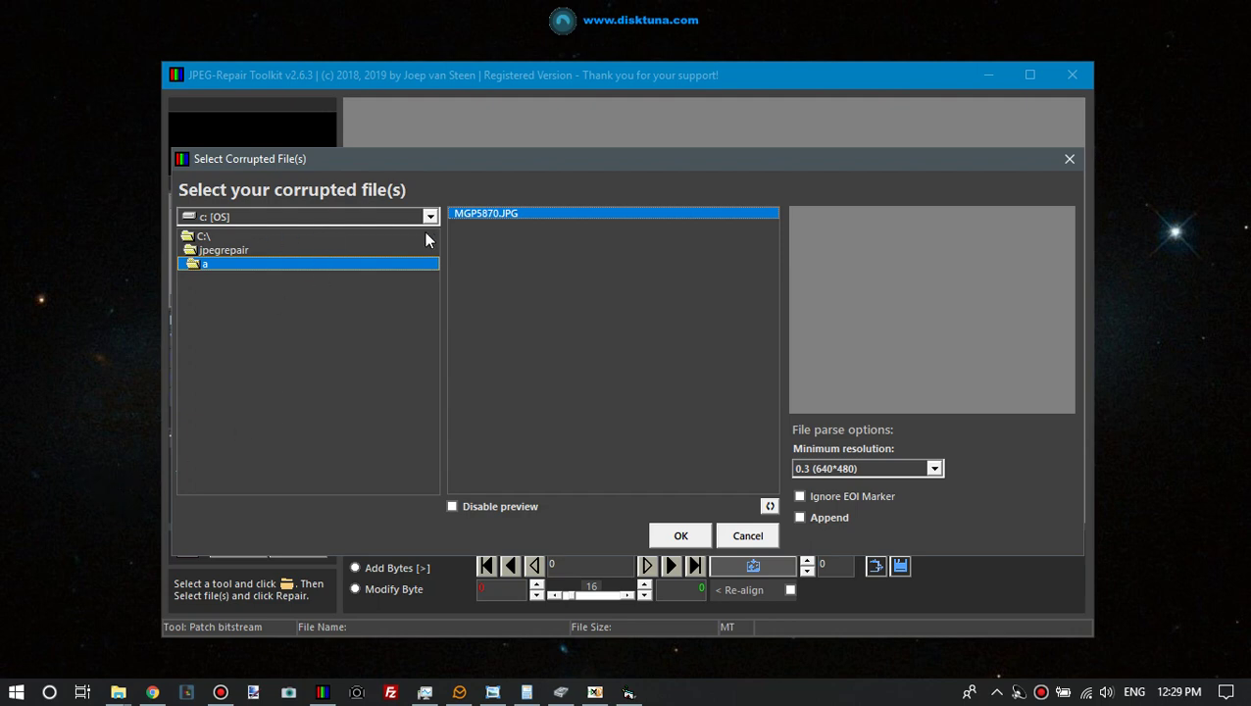
pyautogui.click(799, 496)
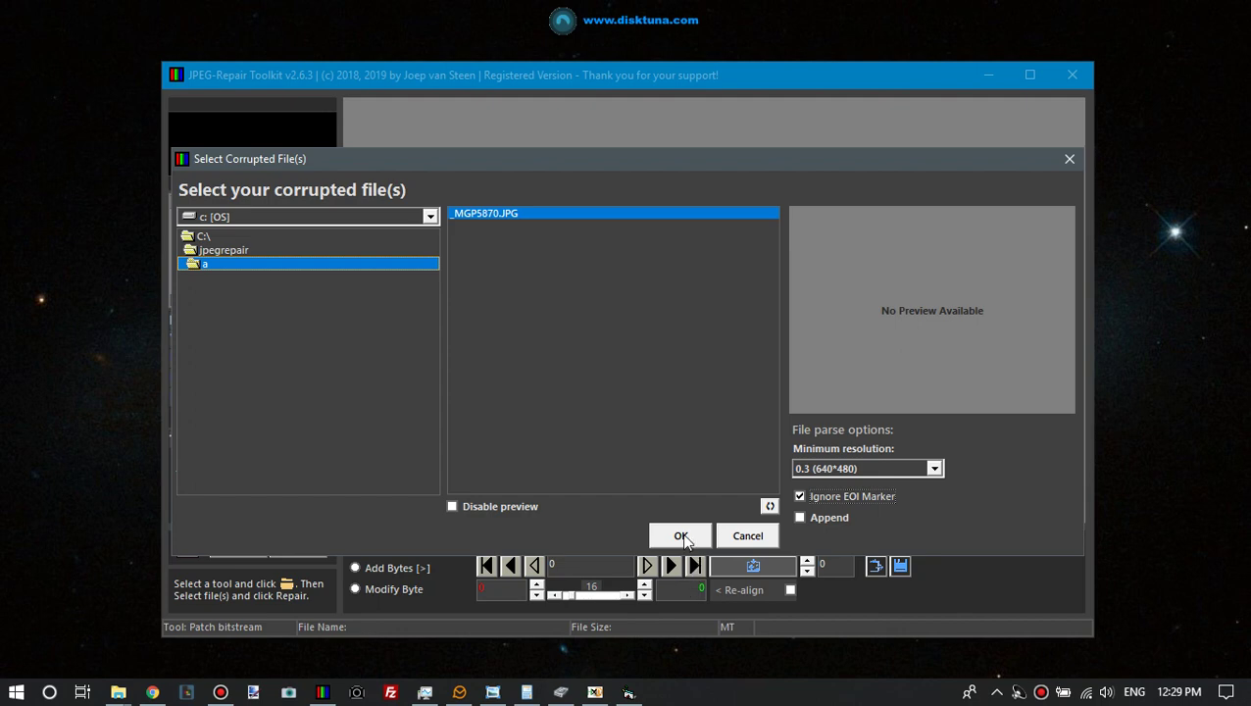
# Confirm _MGP5870.JPG and load it for patching at 4928 × 3264 px
pyautogui.click(681, 536)
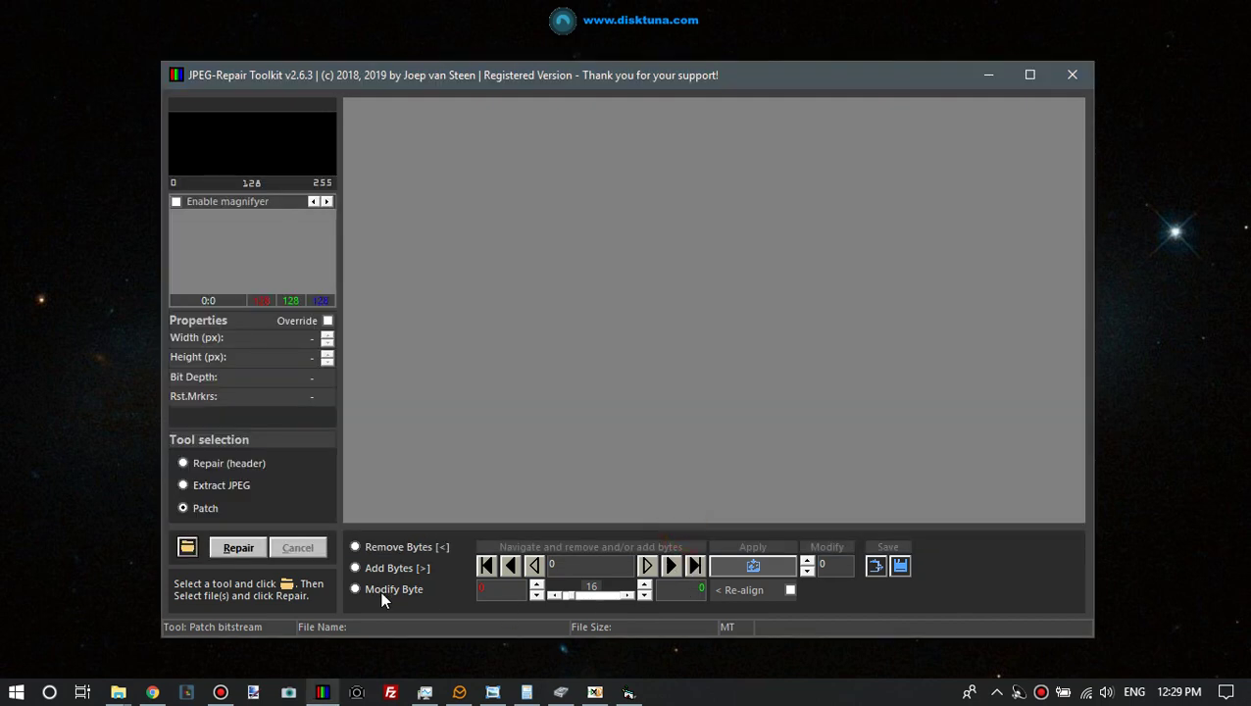
pyautogui.click(240, 549)
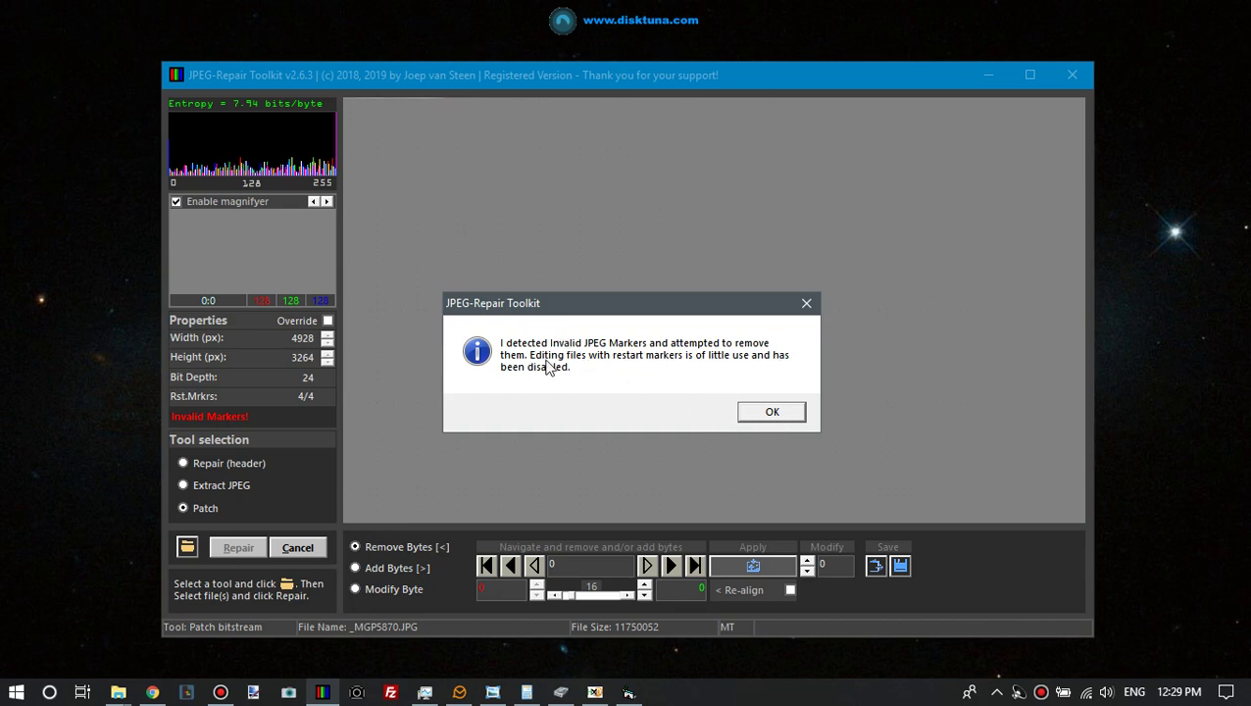
# Dismiss the markers notice and load _MGP5870-1.JPG instead, revealing the pink flower preview
pyautogui.click(770, 415)
pyautogui.click(187, 548)
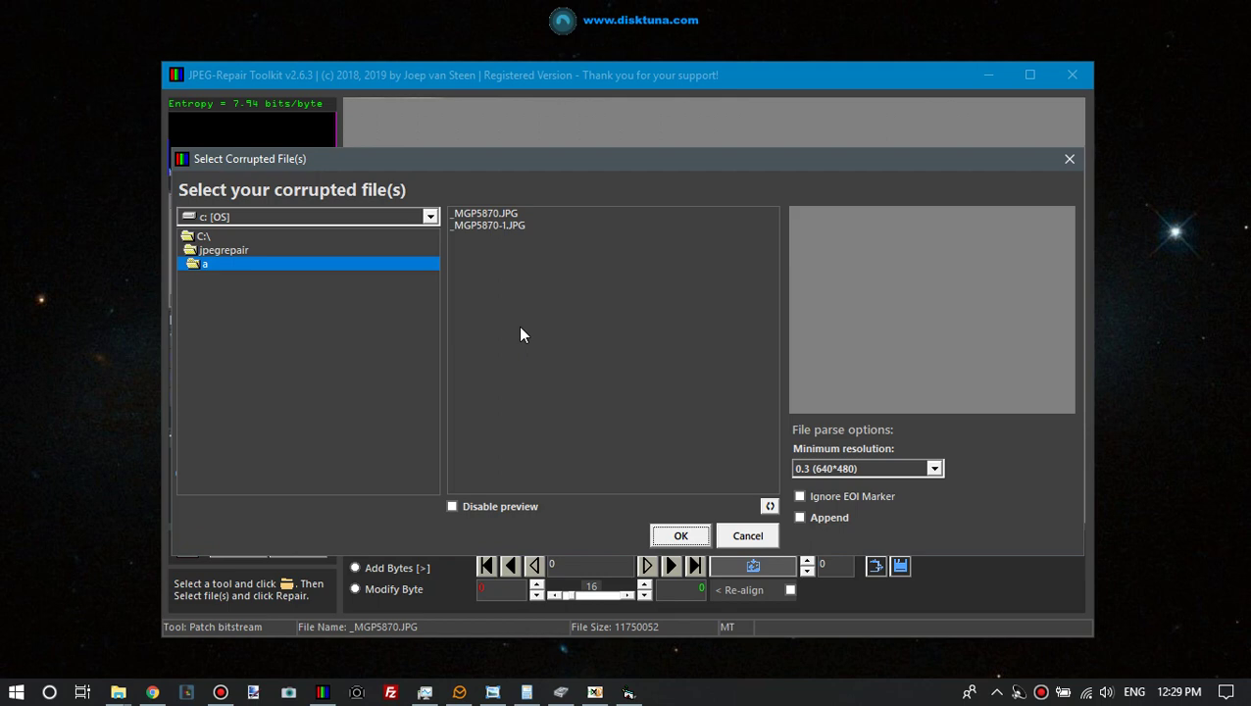
pyautogui.click(492, 225)
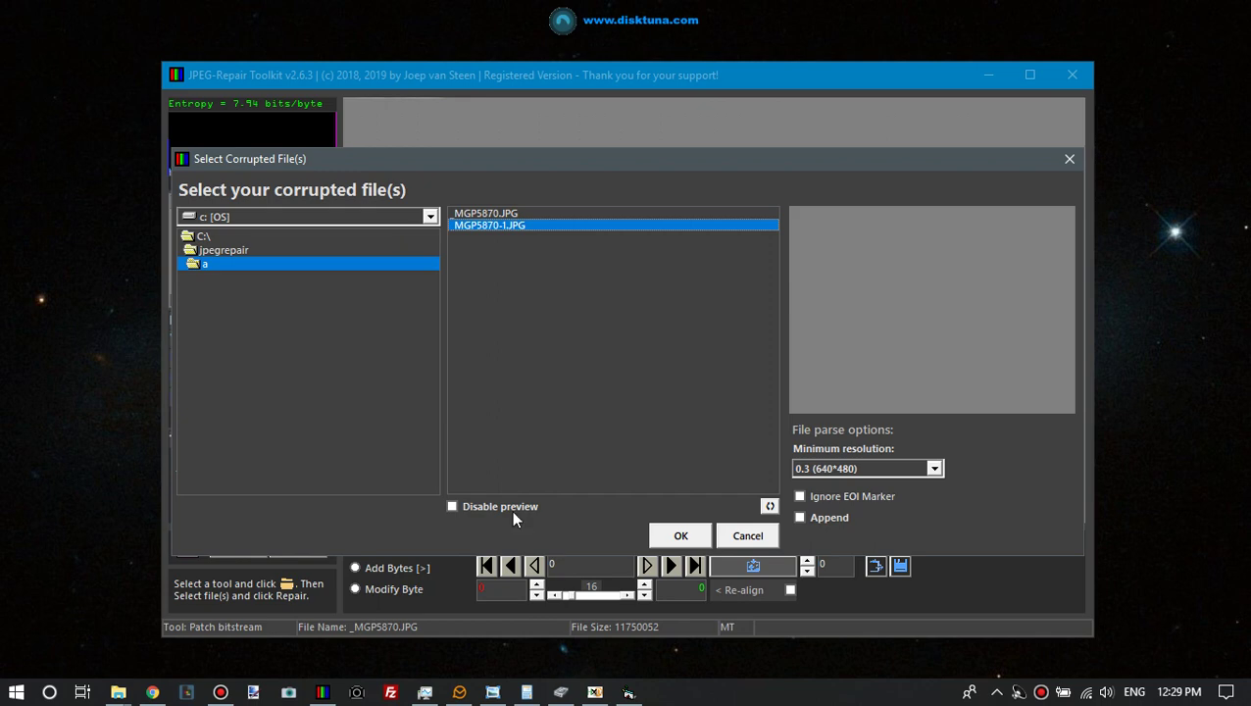
pyautogui.click(681, 536)
pyautogui.click(241, 548)
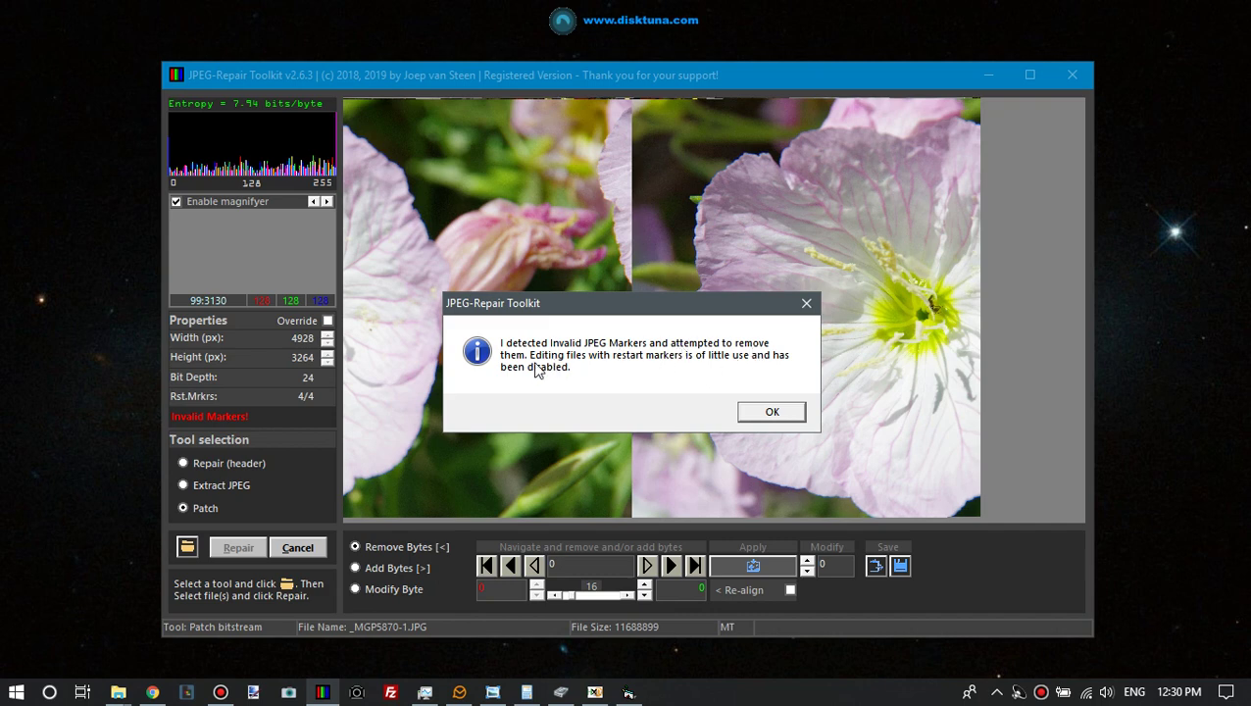
# Dismiss the invalid-markers notice and save the patched flower image as a new file
pyautogui.click(770, 412)
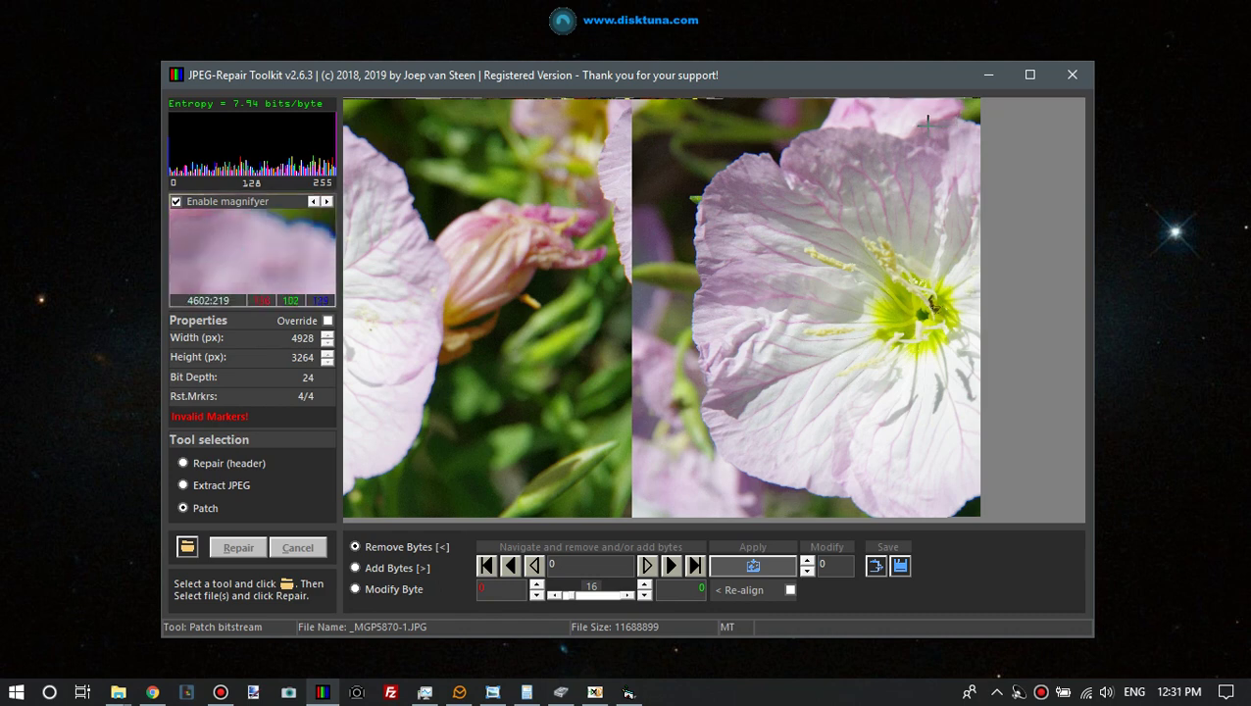
pyautogui.click(875, 569)
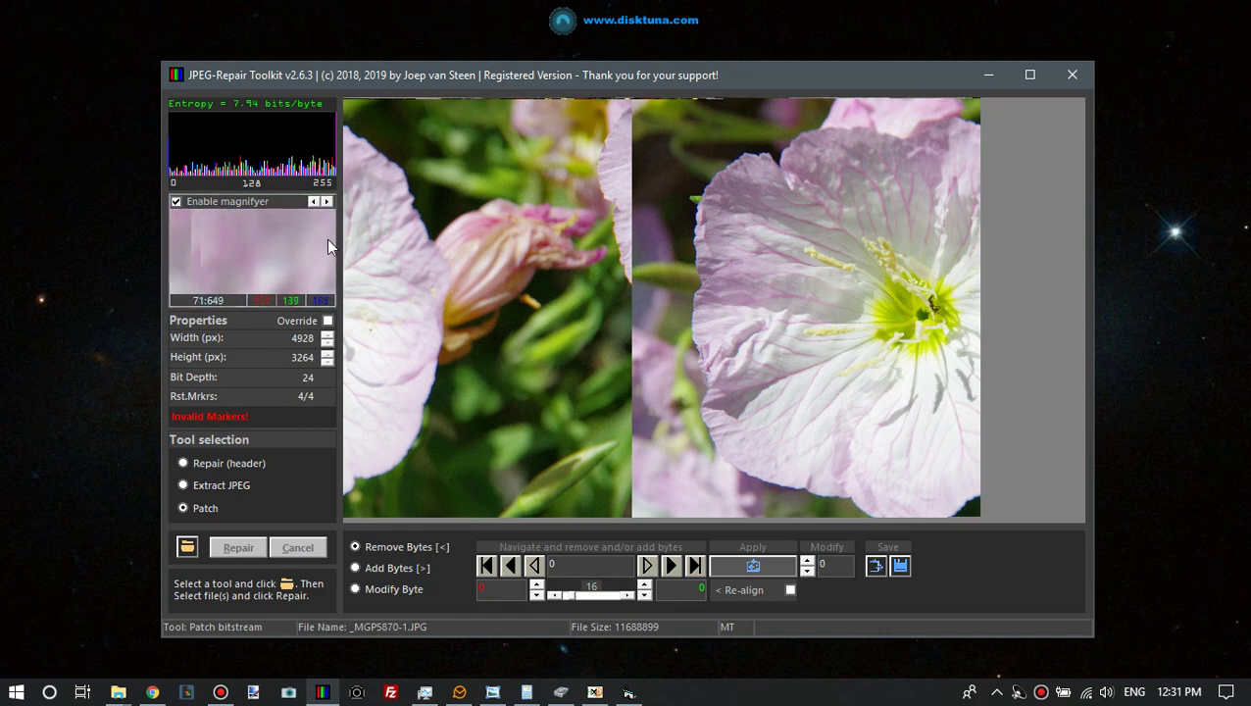
# Close JPEG-Repair Toolkit, leaving the saved _MGP5870-1-1.JPG displayed in Windows Photo Viewer
pyautogui.click(1071, 77)
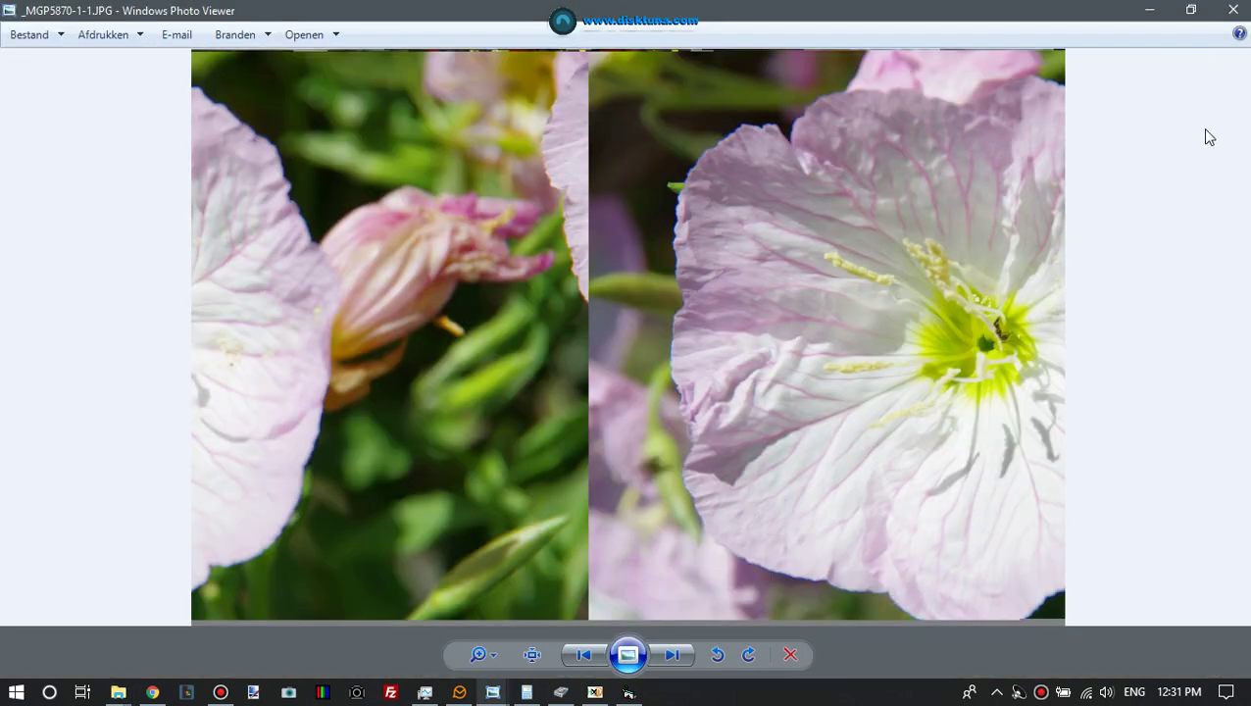
# Close Photo Viewer and open _MGP5870-1-1.JPG in paint.net via Openen met
pyautogui.click(1243, 12)
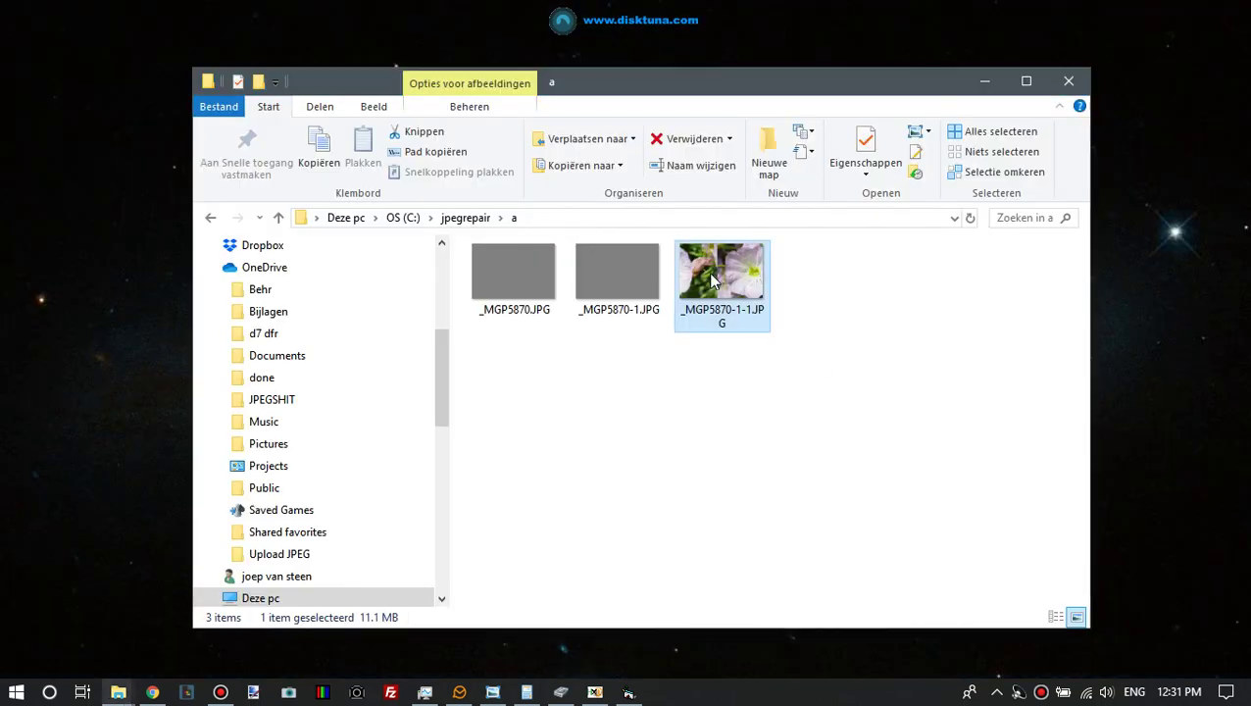
pyautogui.rightClick(716, 284)
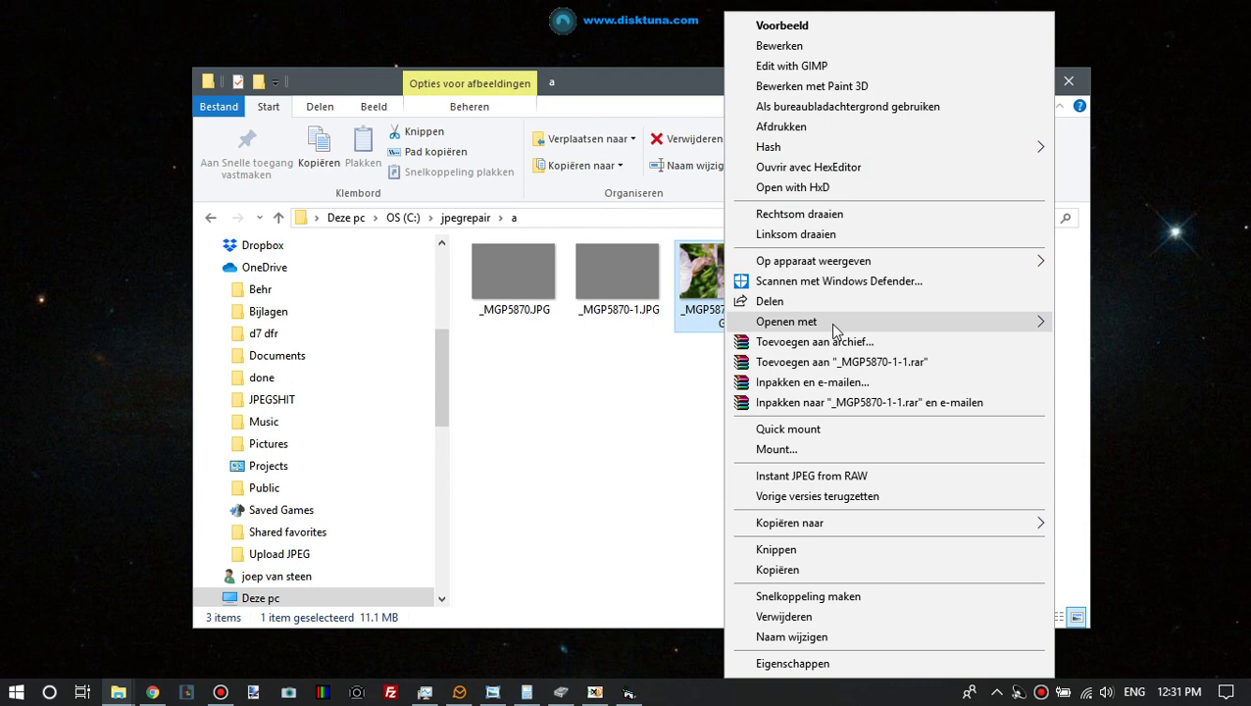
pyautogui.moveTo(829, 322)
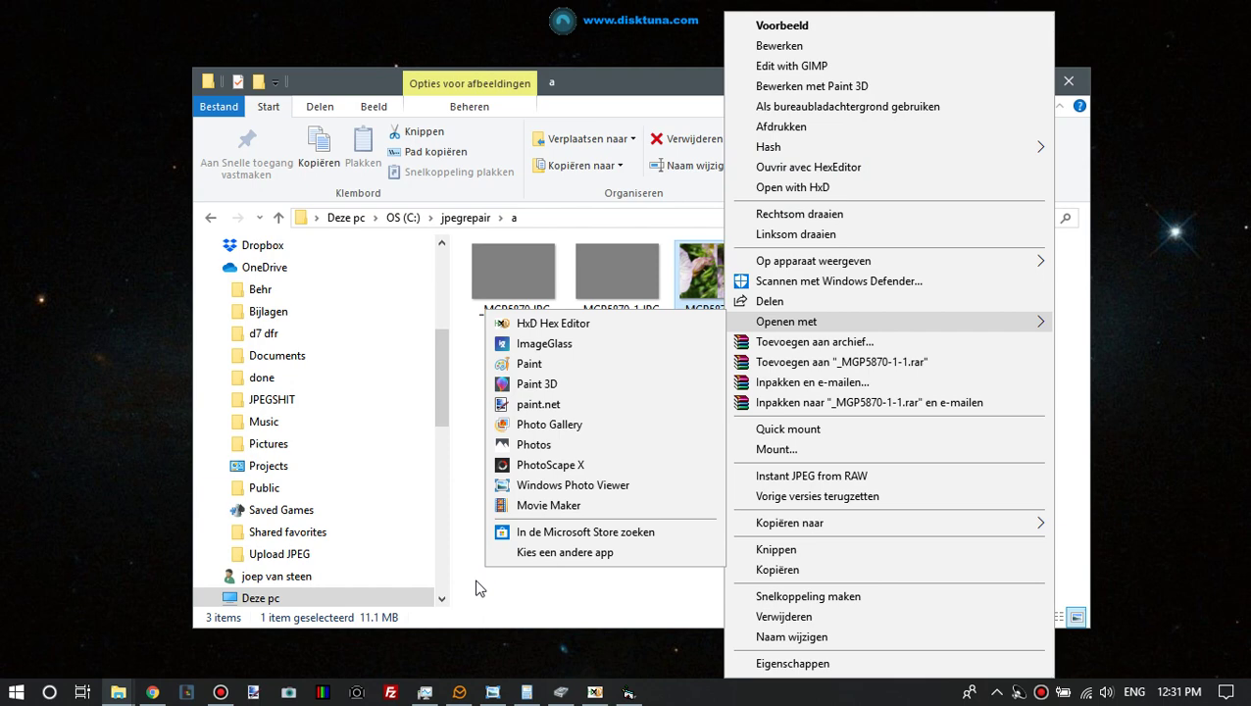
pyautogui.click(534, 404)
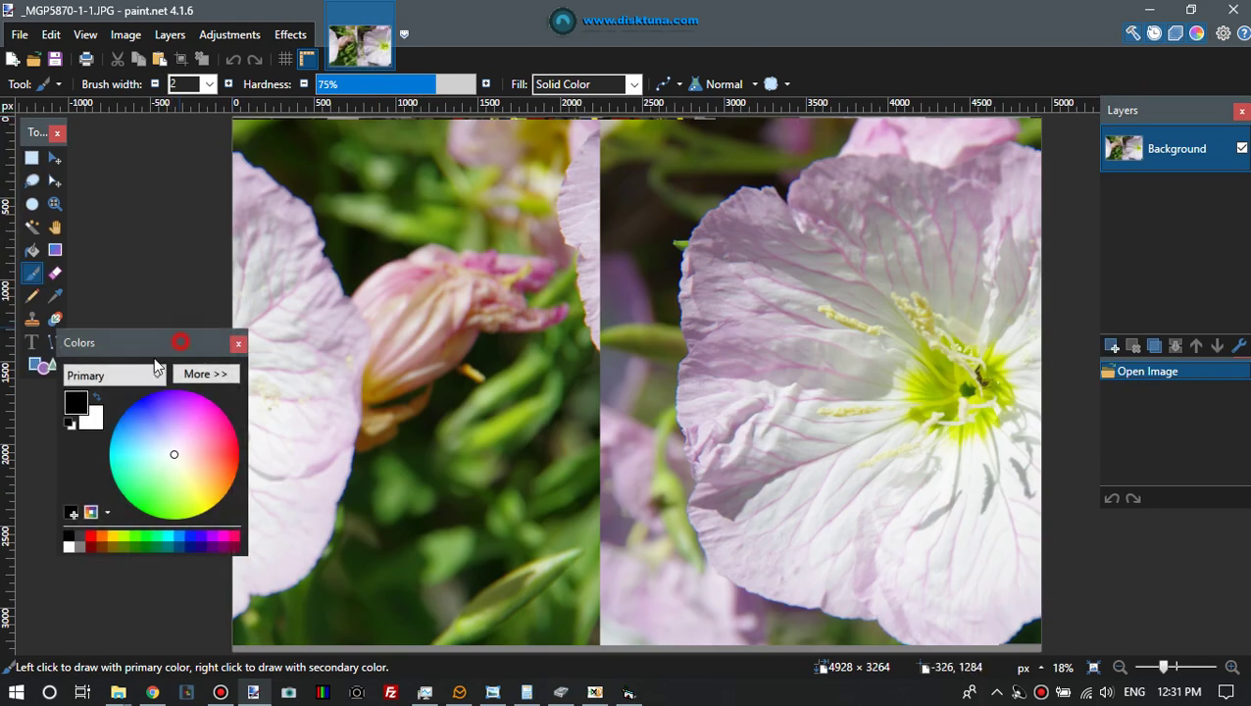
# Shift the view to uncover the left part of the flower photo in paint.net
pyautogui.moveTo(181, 342); pyautogui.dragTo(177, 377)
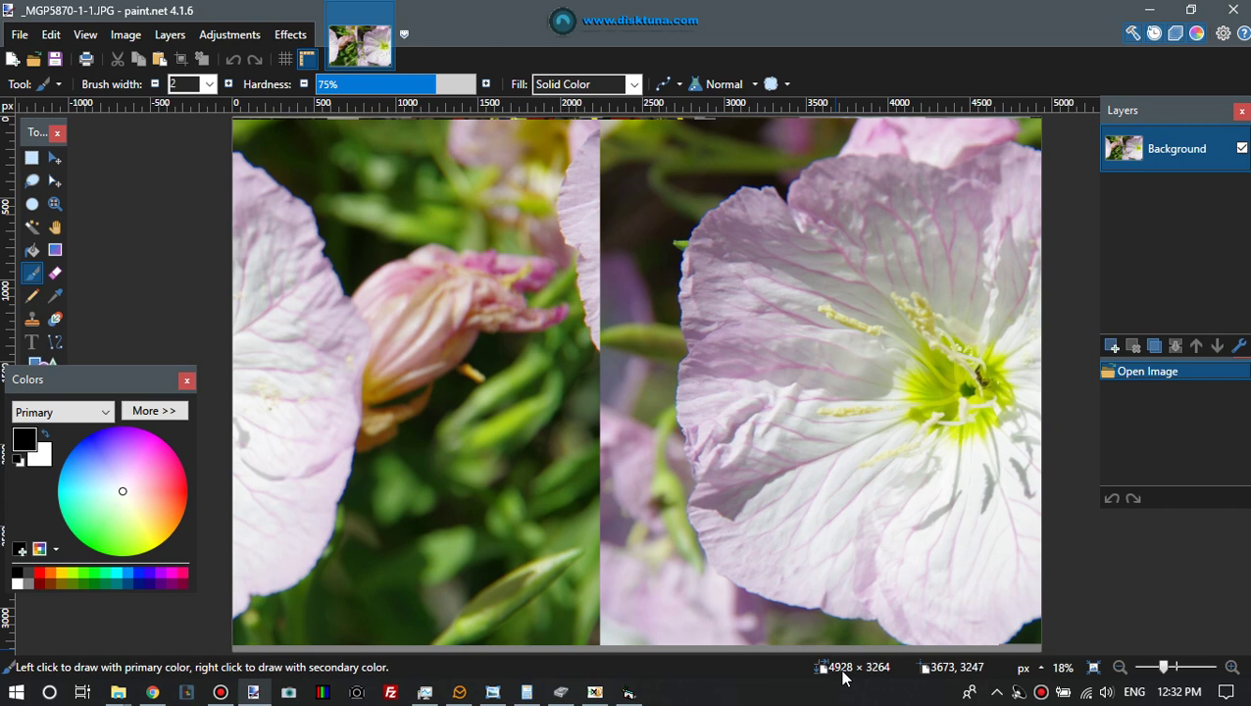
pyautogui.moveTo(594, 692)
# Copy the whole flower image, create a blank 4928 × 3264 image, and return to the photo
pyautogui.hotkey('ctrl', 'a')
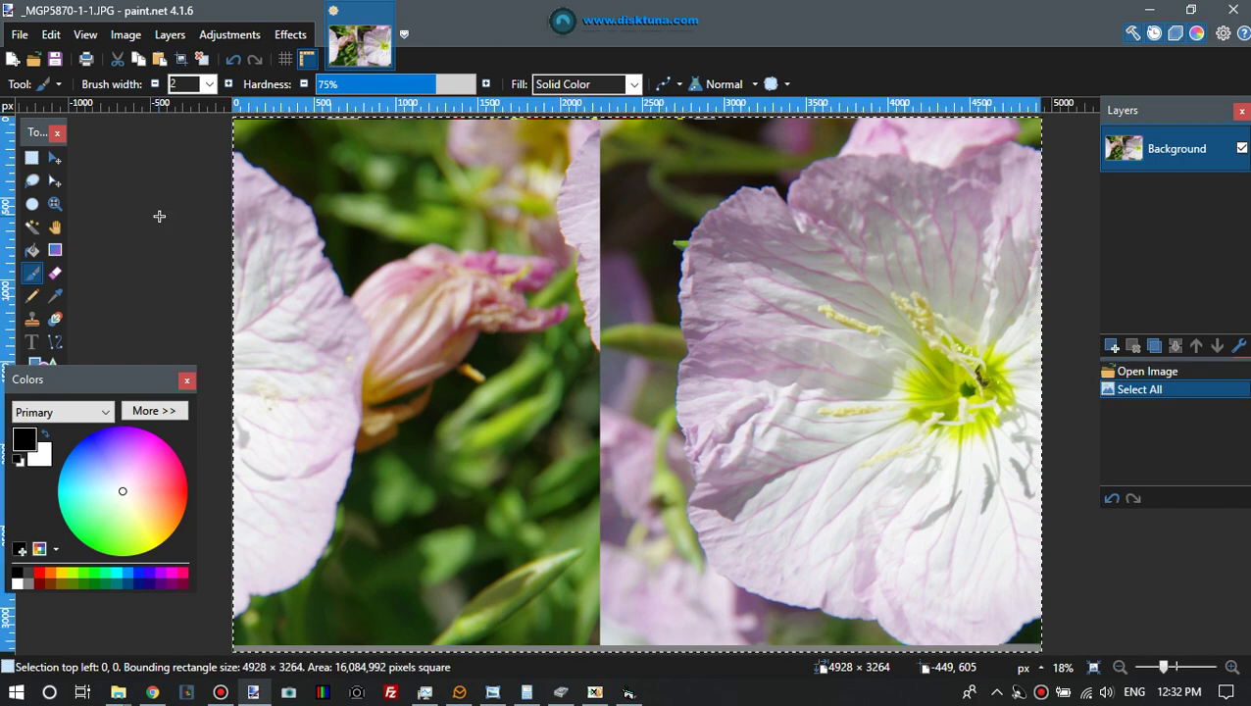
pyautogui.hotkey('ctrl', 'c')
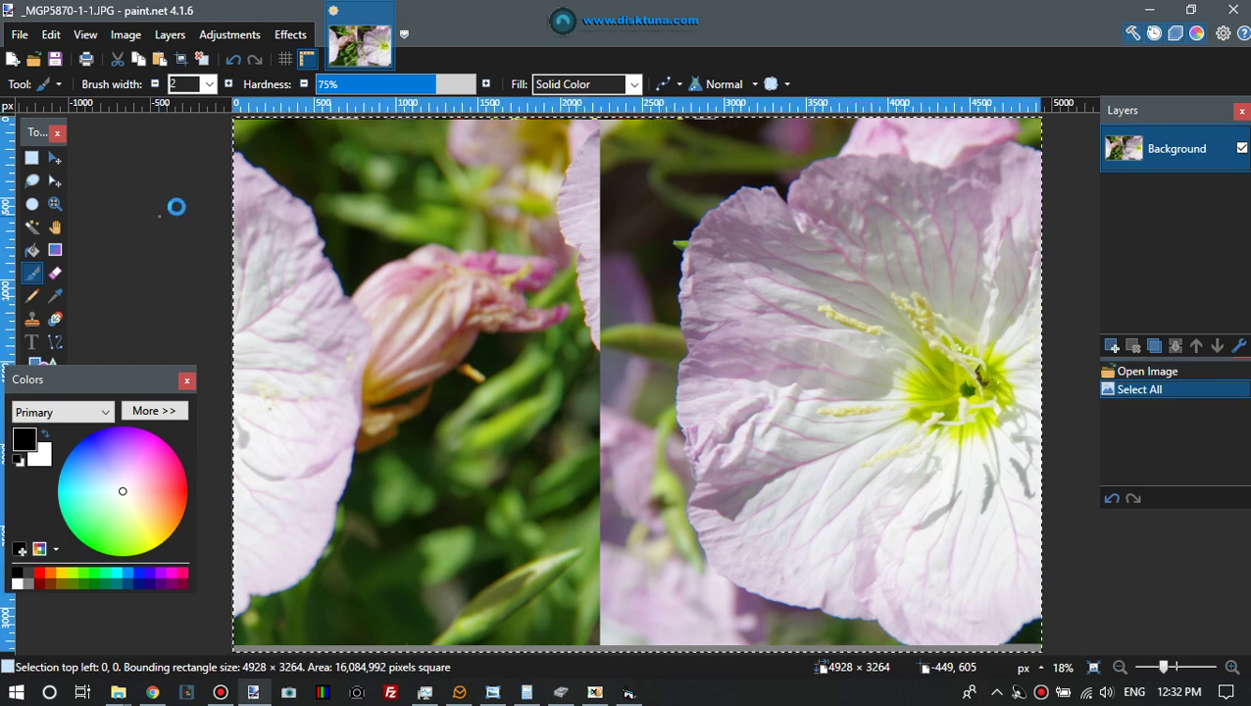
pyautogui.click(20, 34)
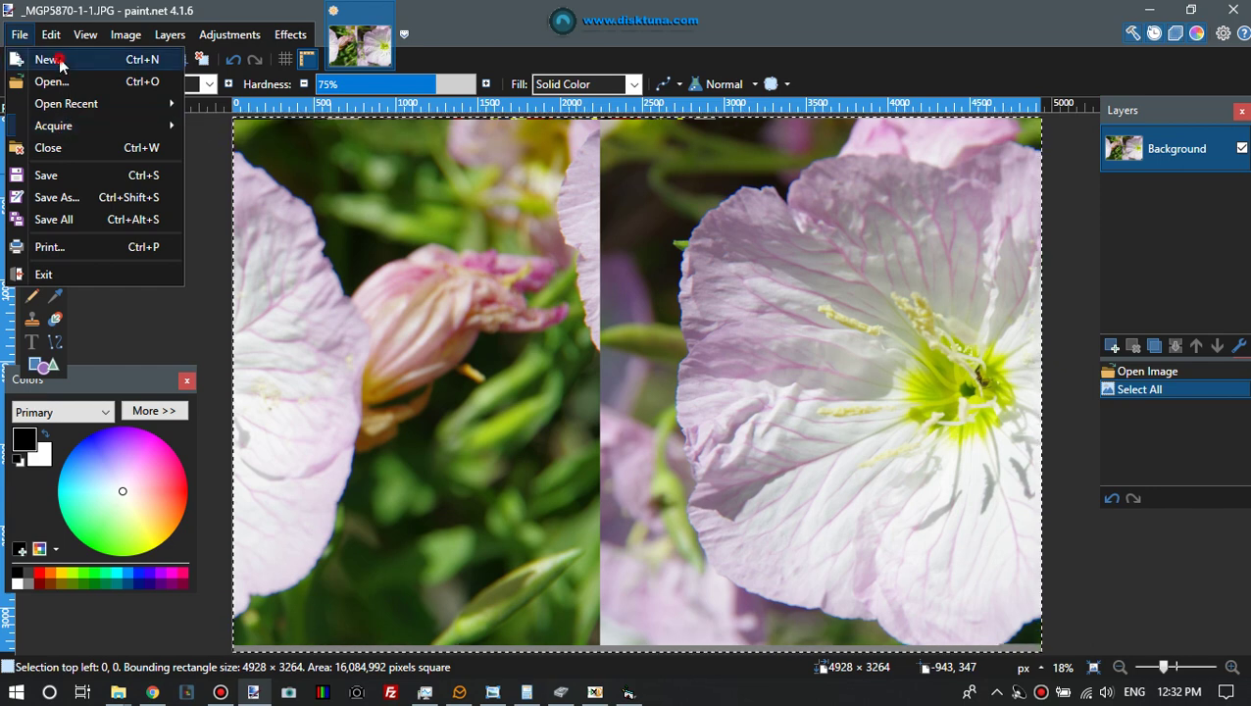
pyautogui.click(59, 58)
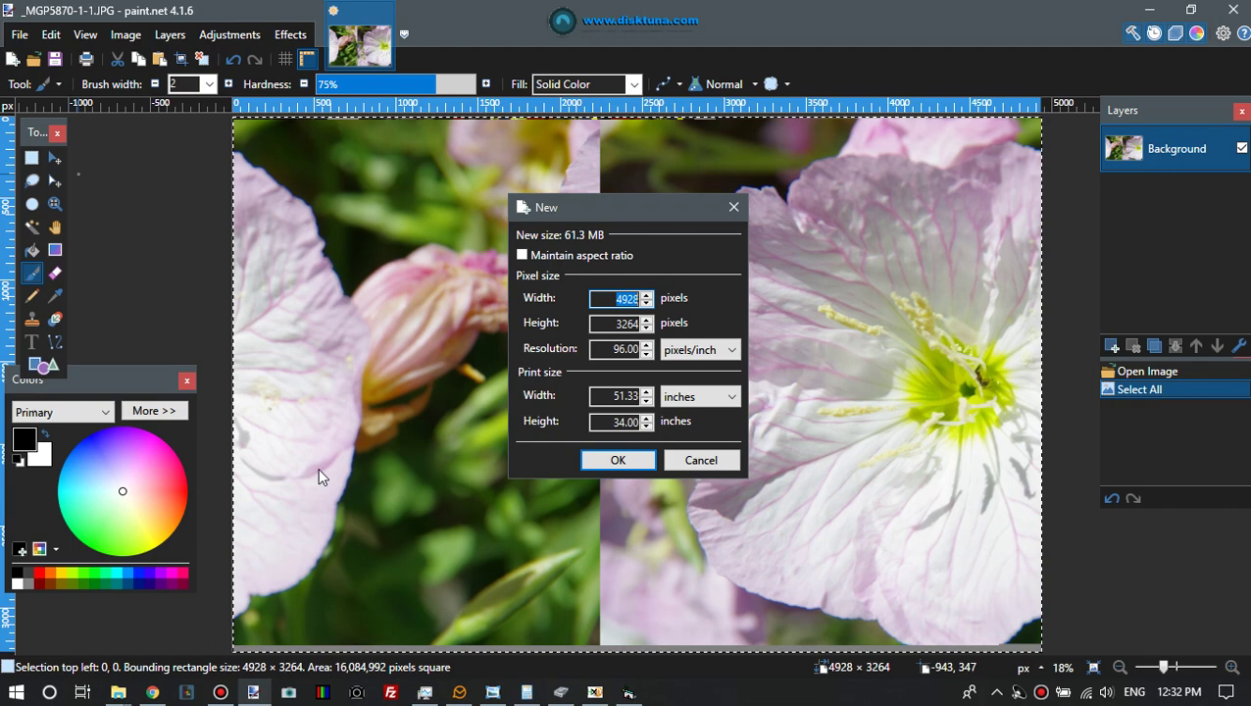
pyautogui.click(618, 461)
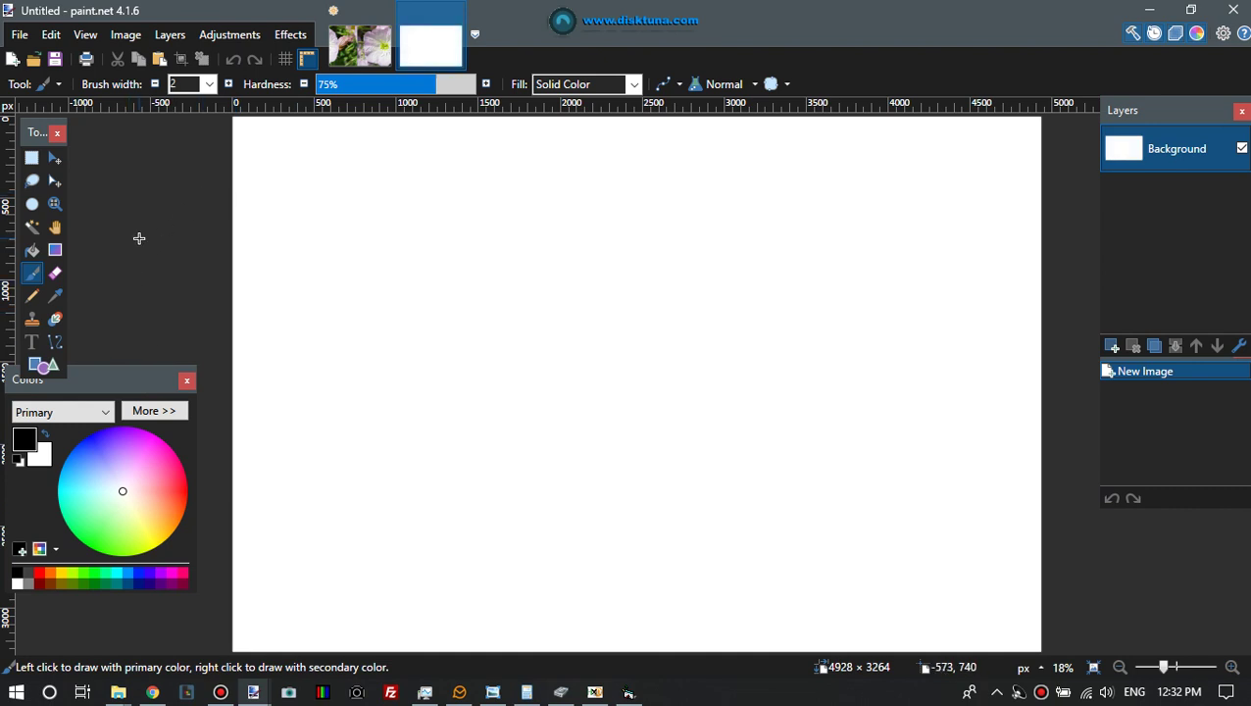
pyautogui.click(353, 61)
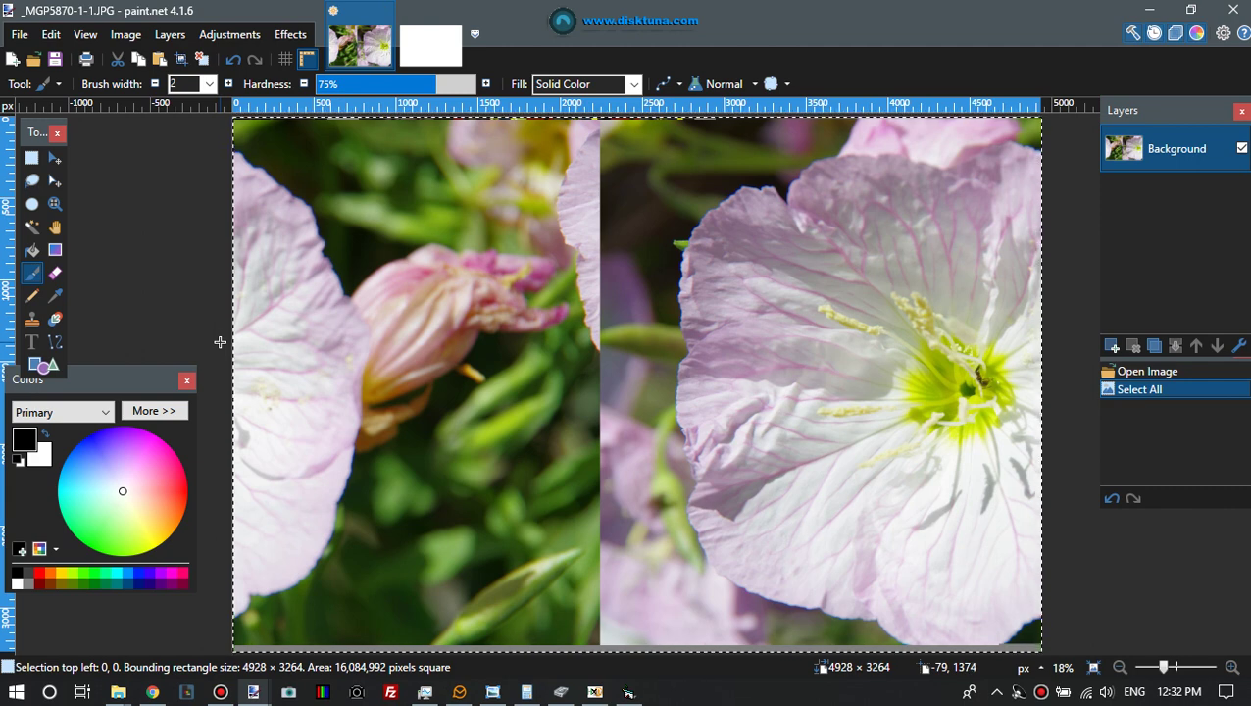
# Select the flower photo's right half and paste it into the Untitled image
pyautogui.hotkey('ctrl', 'd')
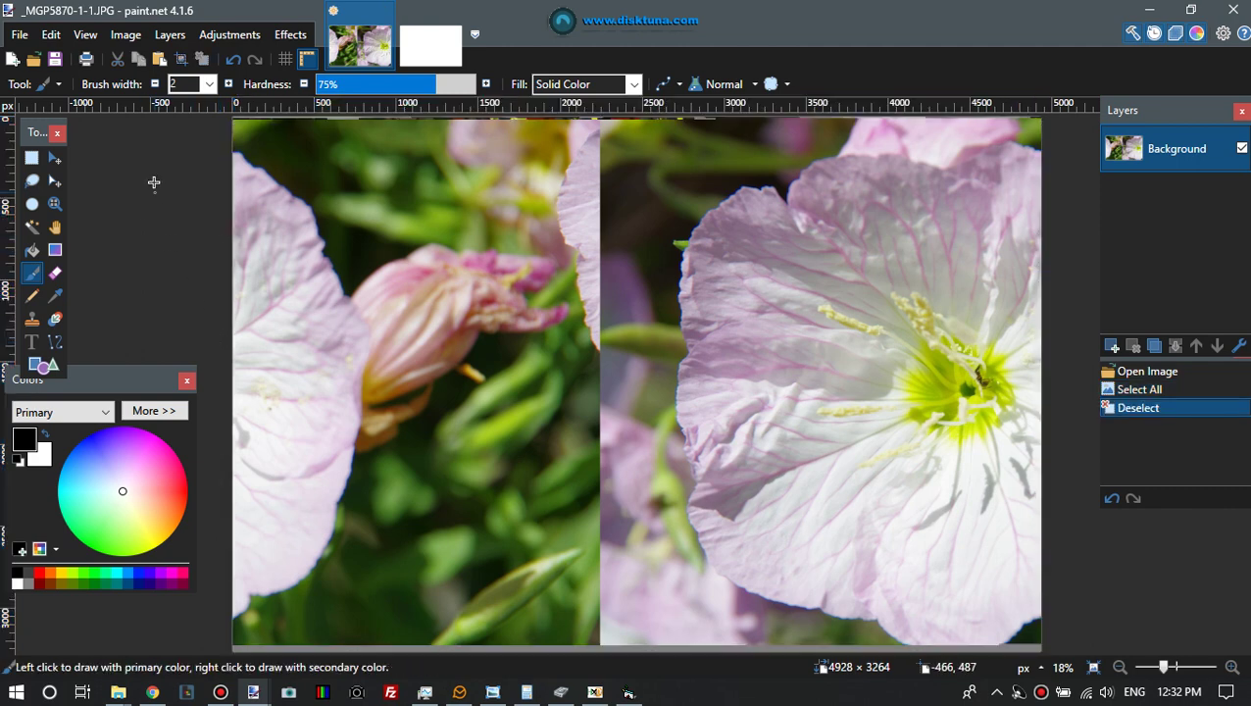
pyautogui.click(32, 157)
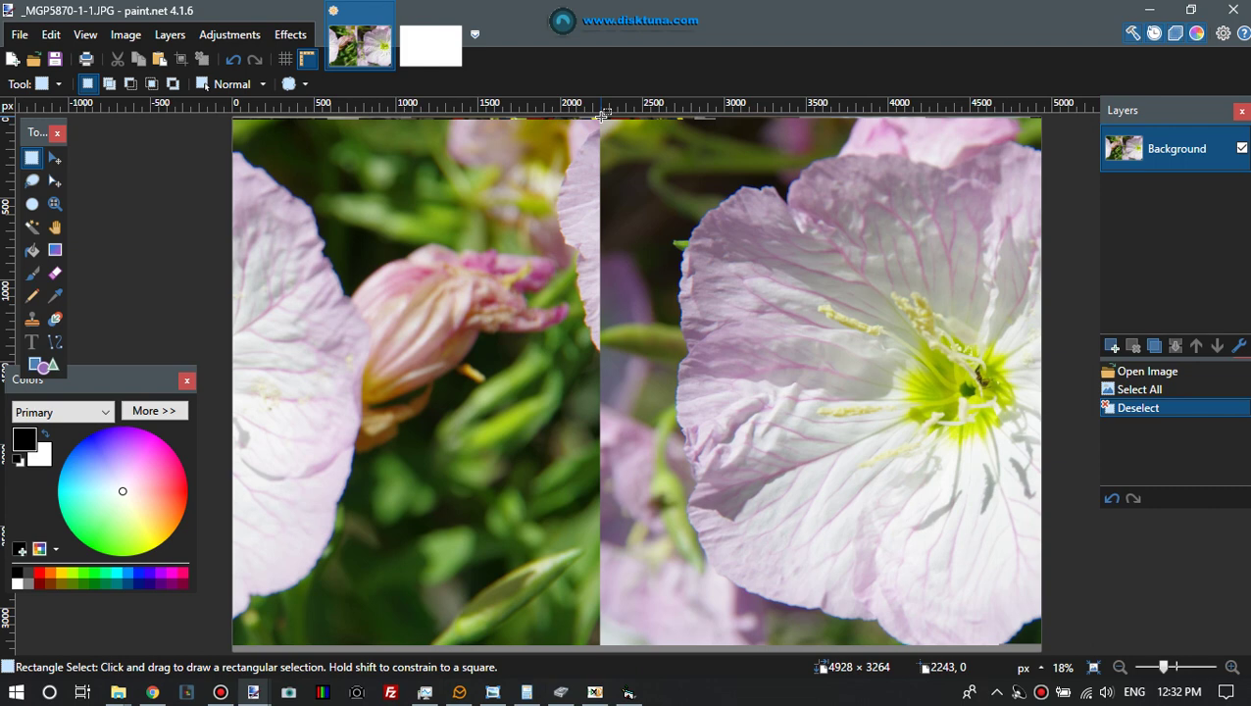
pyautogui.moveTo(602, 115); pyautogui.dragTo(1125, 684)
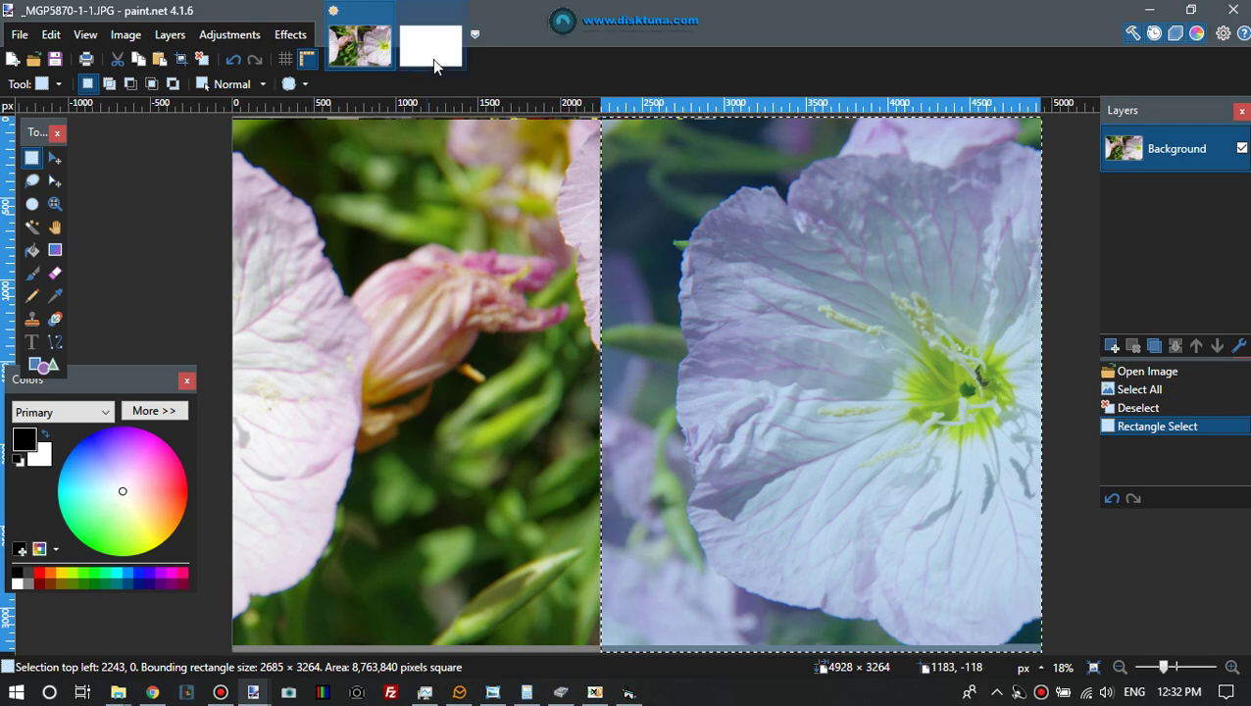
pyautogui.click(434, 66)
pyautogui.click(54, 41)
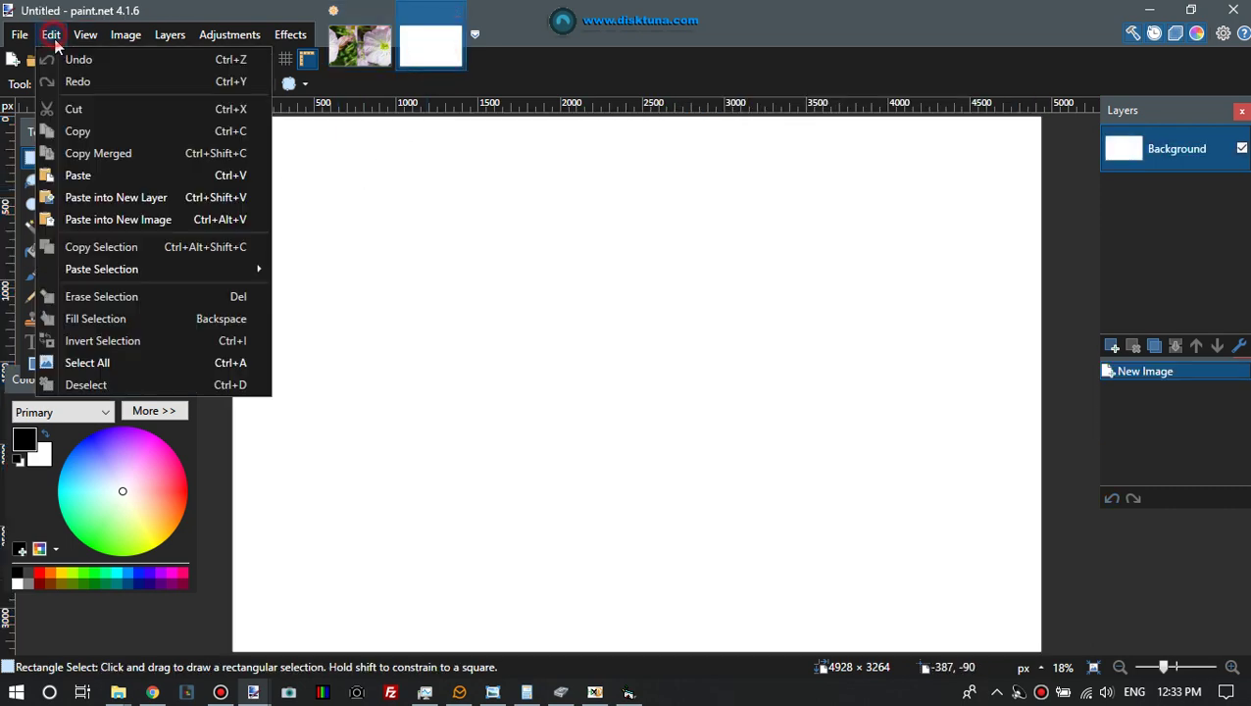
pyautogui.click(88, 174)
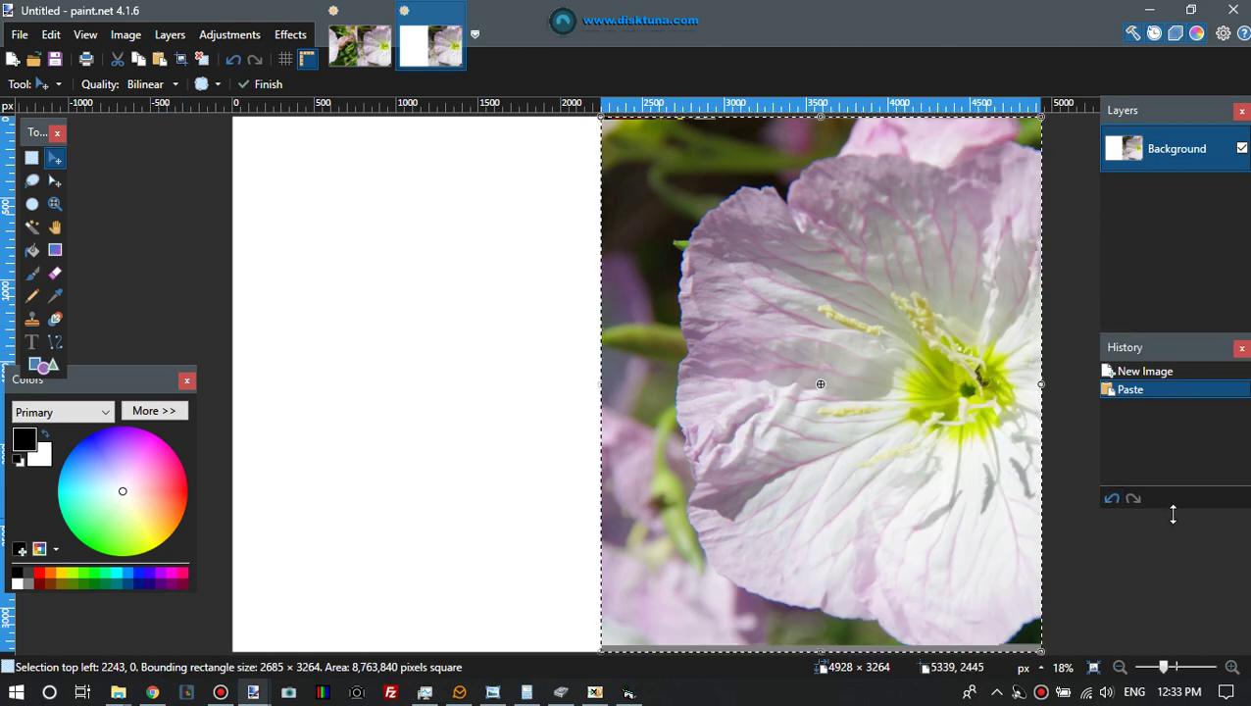
# Nudge the pasted 2685 × 3264 section leftward until it sits flush against the canvas's left edge
pyautogui.press('Left')
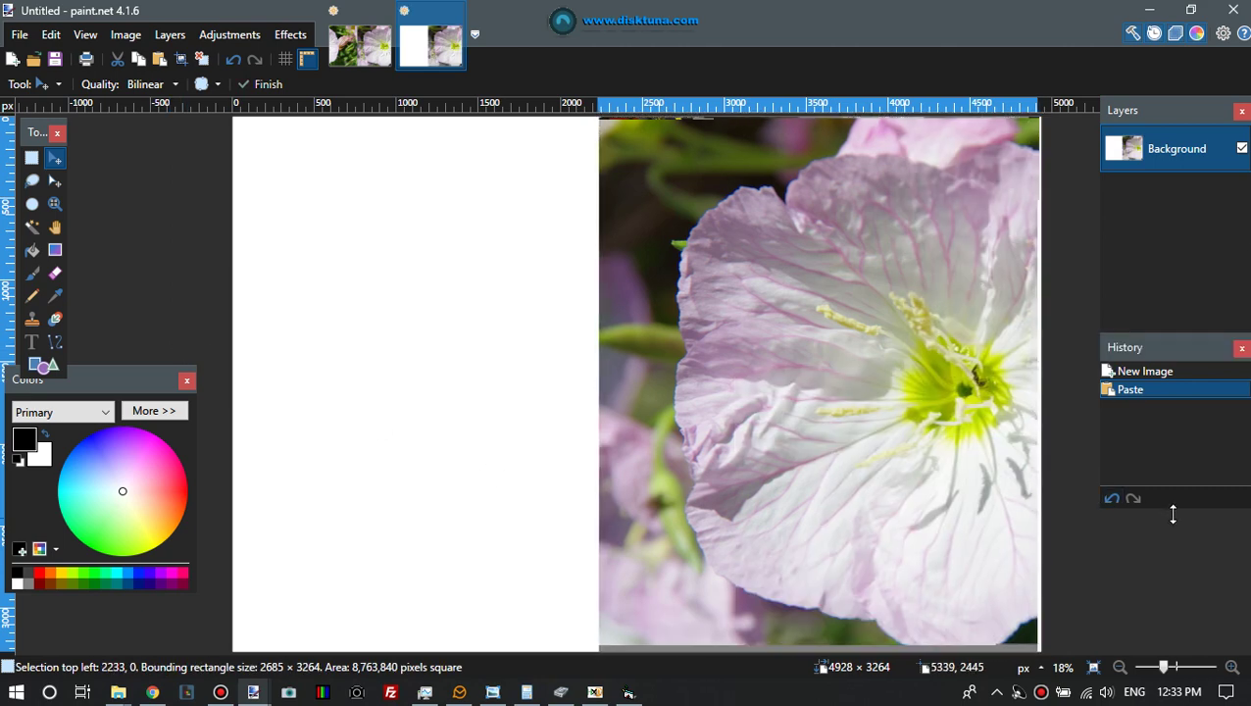
pyautogui.press('Left')
pyautogui.press('Left')
pyautogui.press('Left')
pyautogui.press('Left')
pyautogui.press('Left')
pyautogui.press('Left')
pyautogui.press('Left')
pyautogui.press('Left')
pyautogui.press('Left')
pyautogui.press('Left')
pyautogui.press('Left')
pyautogui.press('Left')
pyautogui.press('Left')
pyautogui.press('Left')
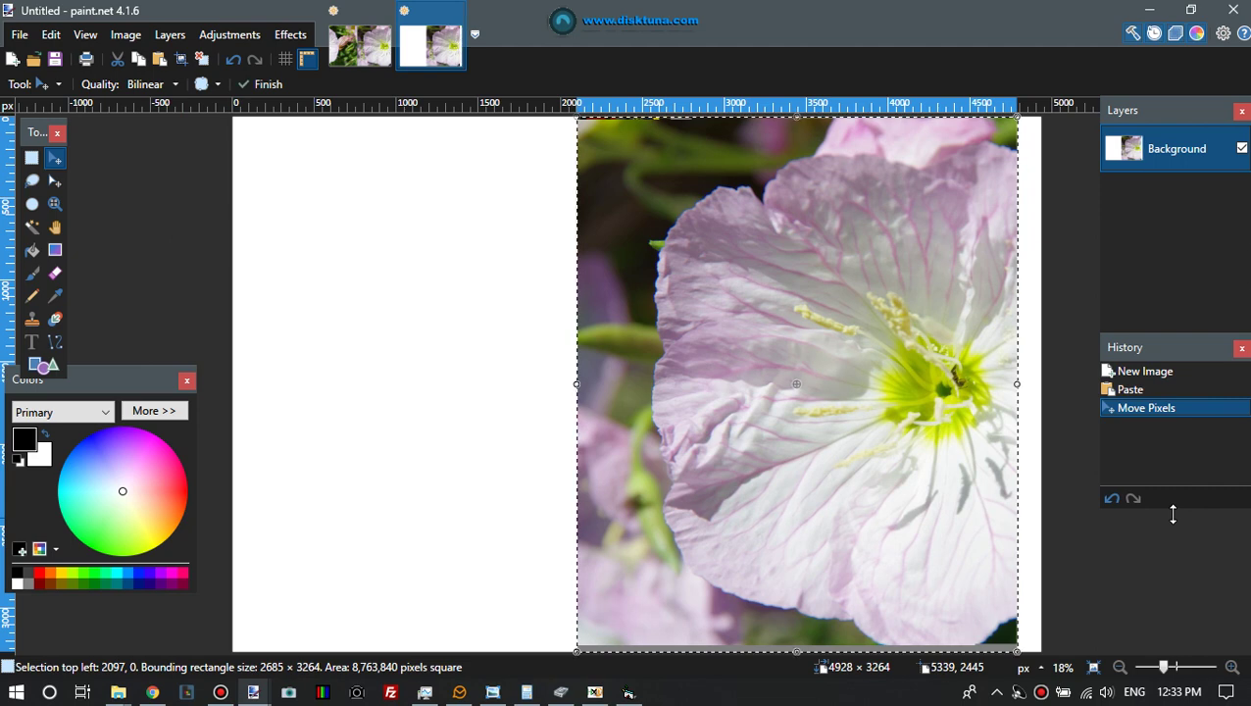
pyautogui.press('Left')
pyautogui.press('Left')
pyautogui.press('Left')
pyautogui.press('Left')
pyautogui.press('Left')
pyautogui.press('Left')
pyautogui.press('Left')
pyautogui.press('Left')
pyautogui.press('Left')
pyautogui.press('Left')
pyautogui.press('Left')
pyautogui.press('Left')
pyautogui.press('Left')
pyautogui.press('Left')
pyautogui.press('Left')
pyautogui.press('Left')
pyautogui.press('Left')
pyautogui.press('Left')
pyautogui.press('Left')
pyautogui.press('Left')
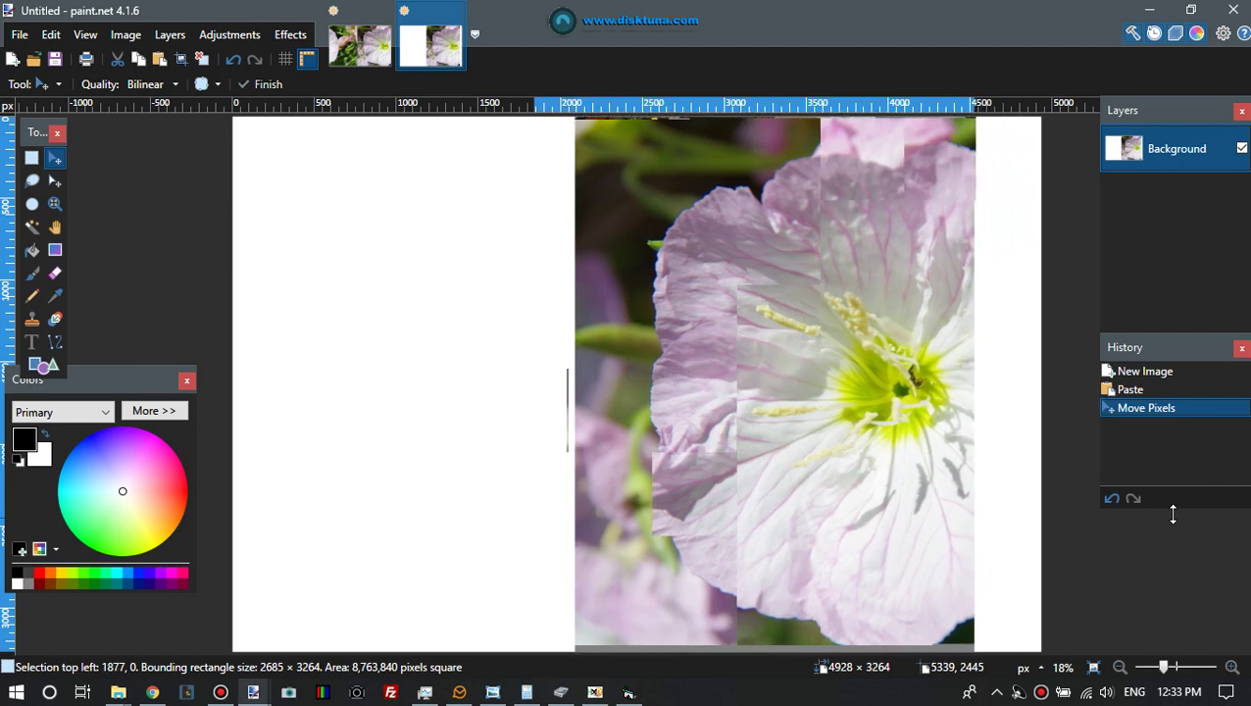
pyautogui.press('Left')
pyautogui.press('Left')
pyautogui.press('Left')
pyautogui.press('Left')
pyautogui.press('Left')
pyautogui.press('Left')
pyautogui.press('Left')
pyautogui.press('Left')
pyautogui.press('Left')
pyautogui.press('Left')
pyautogui.press('Left')
pyautogui.press('Left')
pyautogui.press('Left')
pyautogui.press('Left')
pyautogui.press('Left')
pyautogui.press('Left')
pyautogui.press('Left')
pyautogui.press('Left')
pyautogui.press('Left')
pyautogui.press('Left')
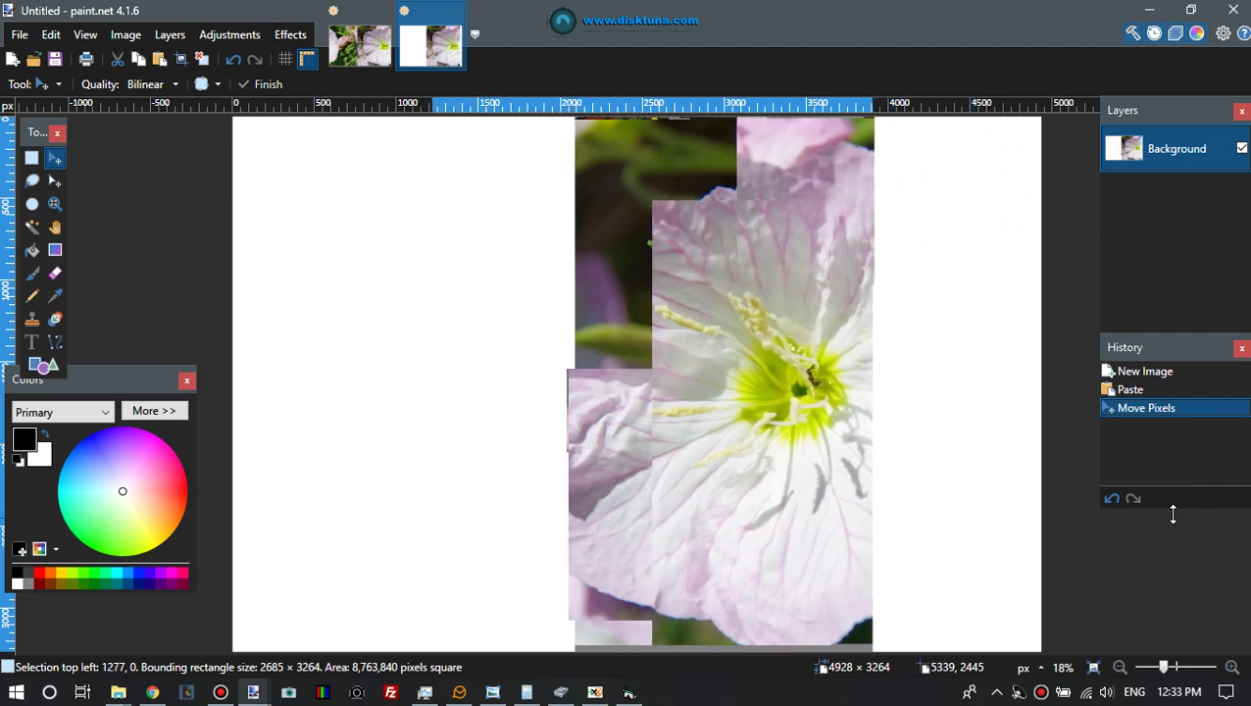
pyautogui.press('Left')
pyautogui.press('Left')
pyautogui.press('Left')
pyautogui.press('Left')
pyautogui.press('Left')
pyautogui.press('Left')
pyautogui.press('Left')
pyautogui.press('Left')
pyautogui.press('Left')
pyautogui.press('Left')
pyautogui.press('Left')
pyautogui.press('Left')
pyautogui.press('Left')
pyautogui.press('Left')
pyautogui.press('Left')
pyautogui.press('Left')
pyautogui.press('Left')
pyautogui.press('Left')
pyautogui.press('Left')
pyautogui.press('Left')
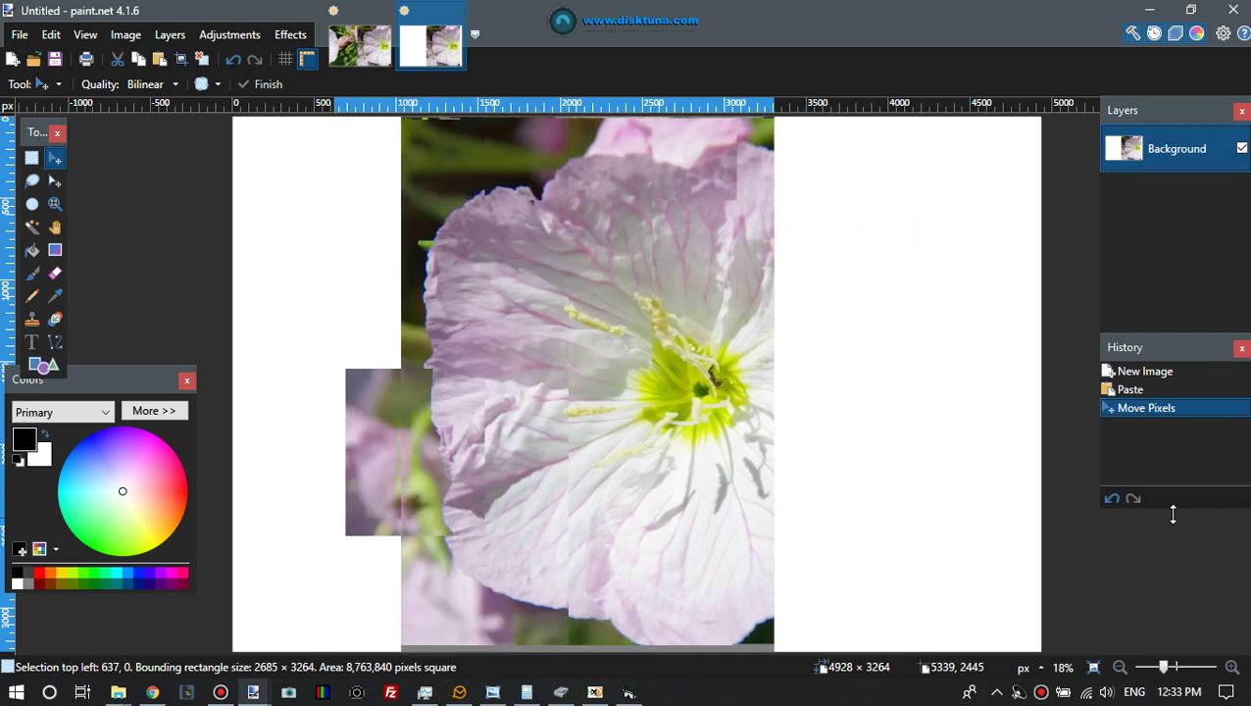
pyautogui.press('Left')
pyautogui.press('Left')
pyautogui.press('Left')
pyautogui.press('Left')
pyautogui.press('Left')
pyautogui.press('Left')
pyautogui.press('Left')
pyautogui.press('Left')
pyautogui.press('Left')
pyautogui.press('Left')
pyautogui.press('Left')
pyautogui.press('Left')
pyautogui.press('Left')
pyautogui.press('Left')
pyautogui.press('Left')
pyautogui.press('Left')
pyautogui.press('Left')
pyautogui.press('Left')
pyautogui.press('Left')
pyautogui.press('Left')
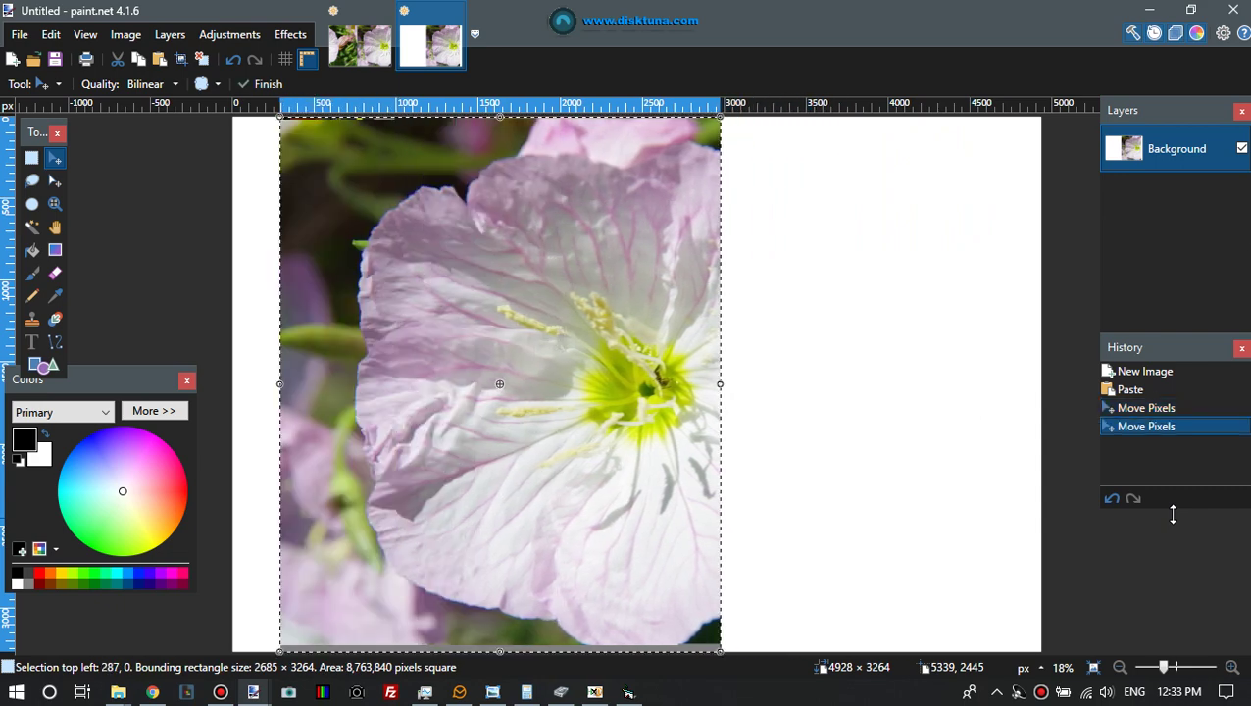
pyautogui.press('Left')
pyautogui.press('Left')
pyautogui.press('Left')
pyautogui.press('Left')
pyautogui.press('Left')
pyautogui.press('Left')
pyautogui.press('Left')
pyautogui.press('Left')
pyautogui.press('Left')
pyautogui.press('Left')
pyautogui.press('Left')
pyautogui.press('Left')
pyautogui.press('Left')
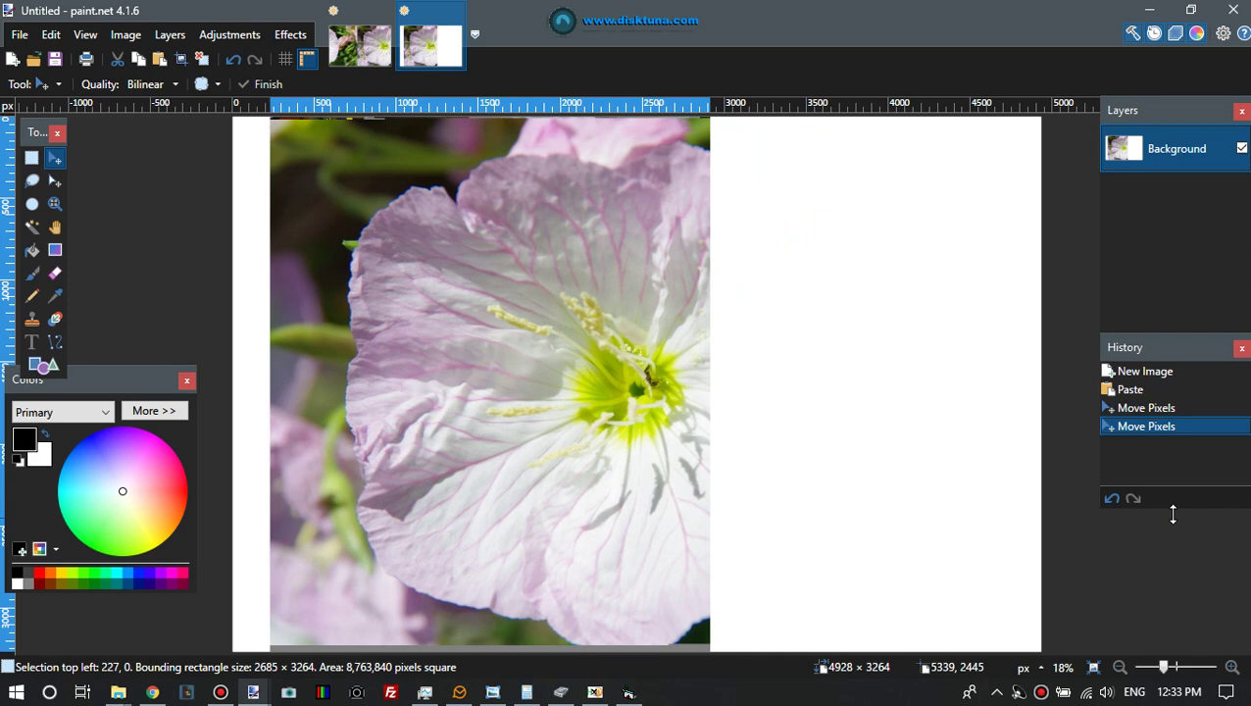
pyautogui.press('Left')
pyautogui.press('Left')
pyautogui.press('Left')
pyautogui.press('Left')
pyautogui.press('Left')
pyautogui.press('Left')
pyautogui.press('Left')
pyautogui.press('Left')
pyautogui.press('Left')
pyautogui.press('Left')
pyautogui.press('Left')
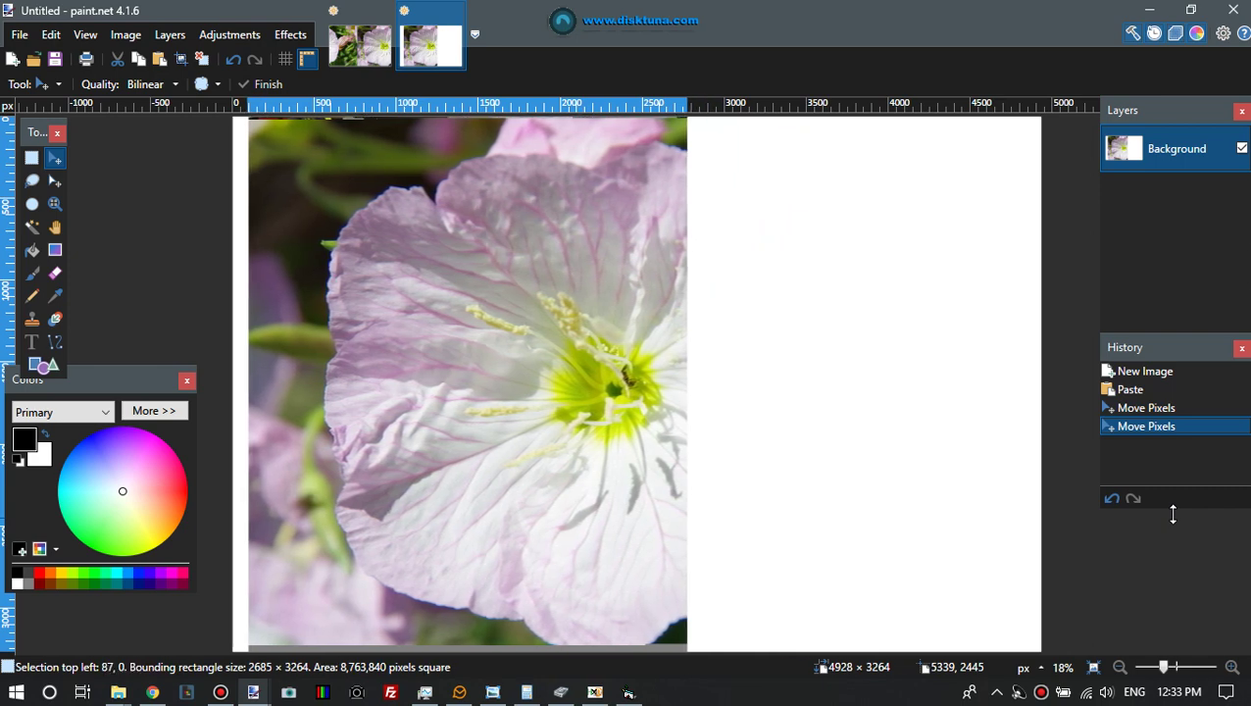
pyautogui.press('Left')
pyautogui.press('Left')
pyautogui.press('Left')
pyautogui.press('Left')
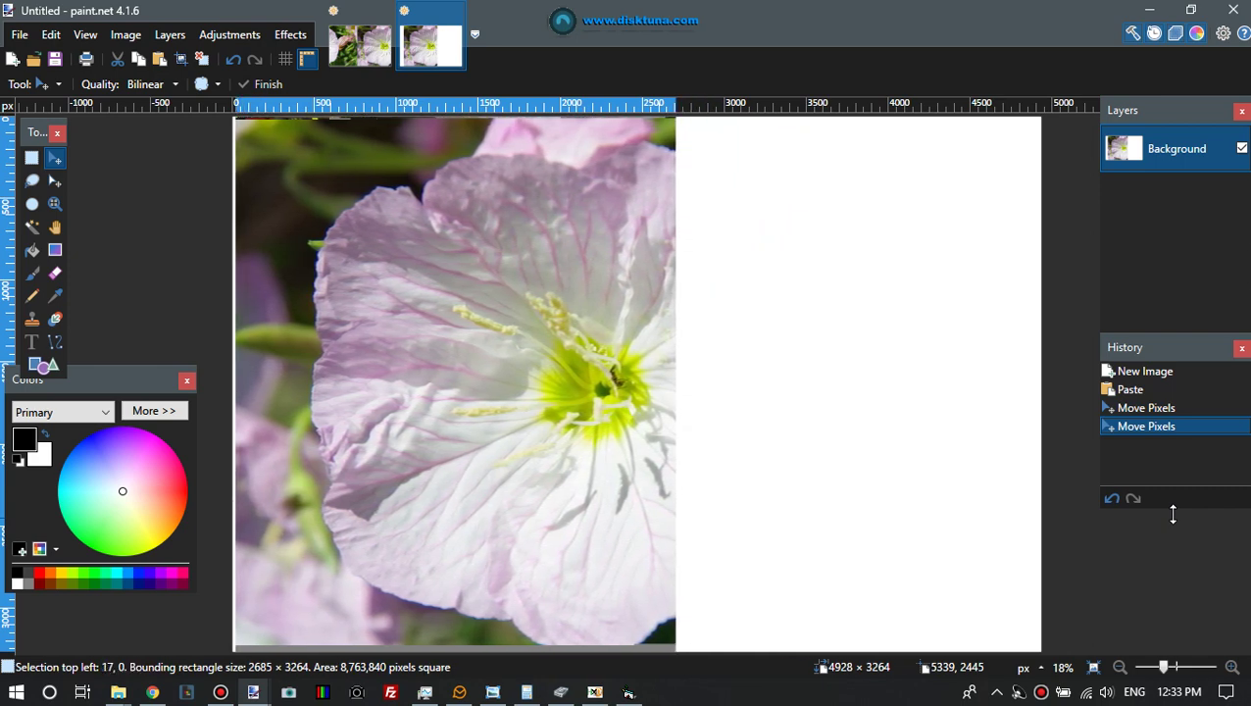
pyautogui.press('Left')
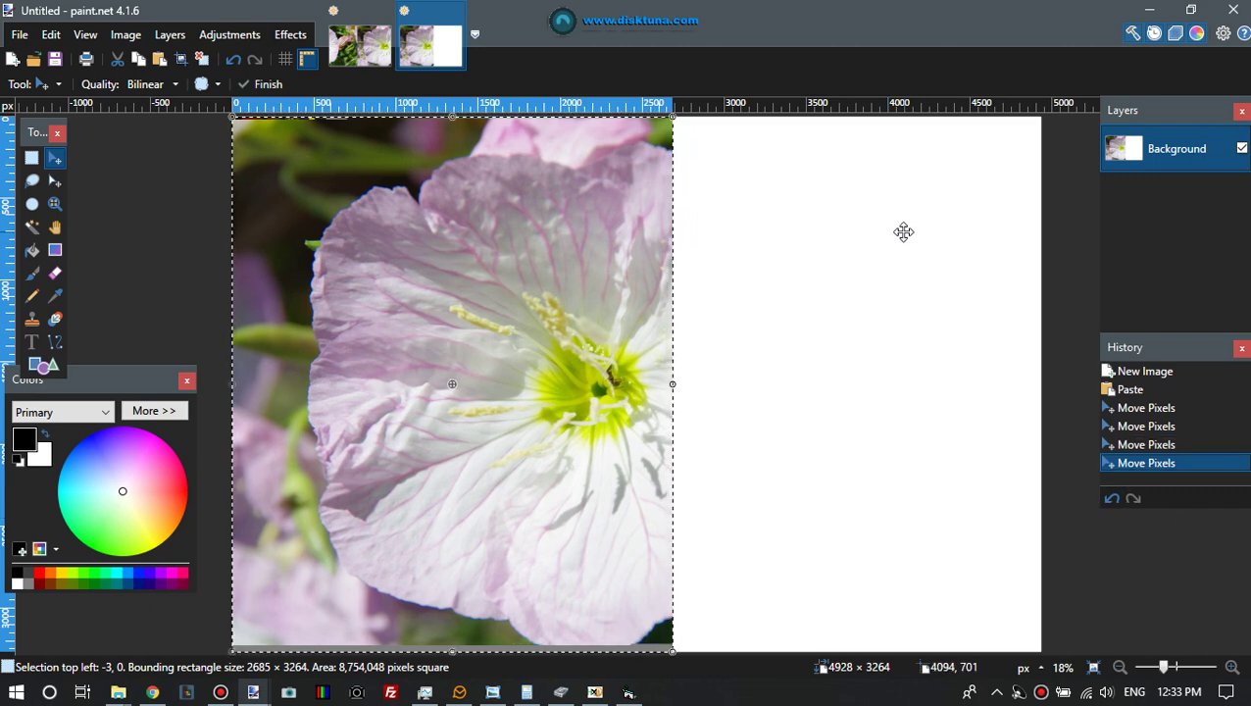
# Select the 2233 × 3264 left section of the original flower photo, then return to Untitled
pyautogui.click(360, 53)
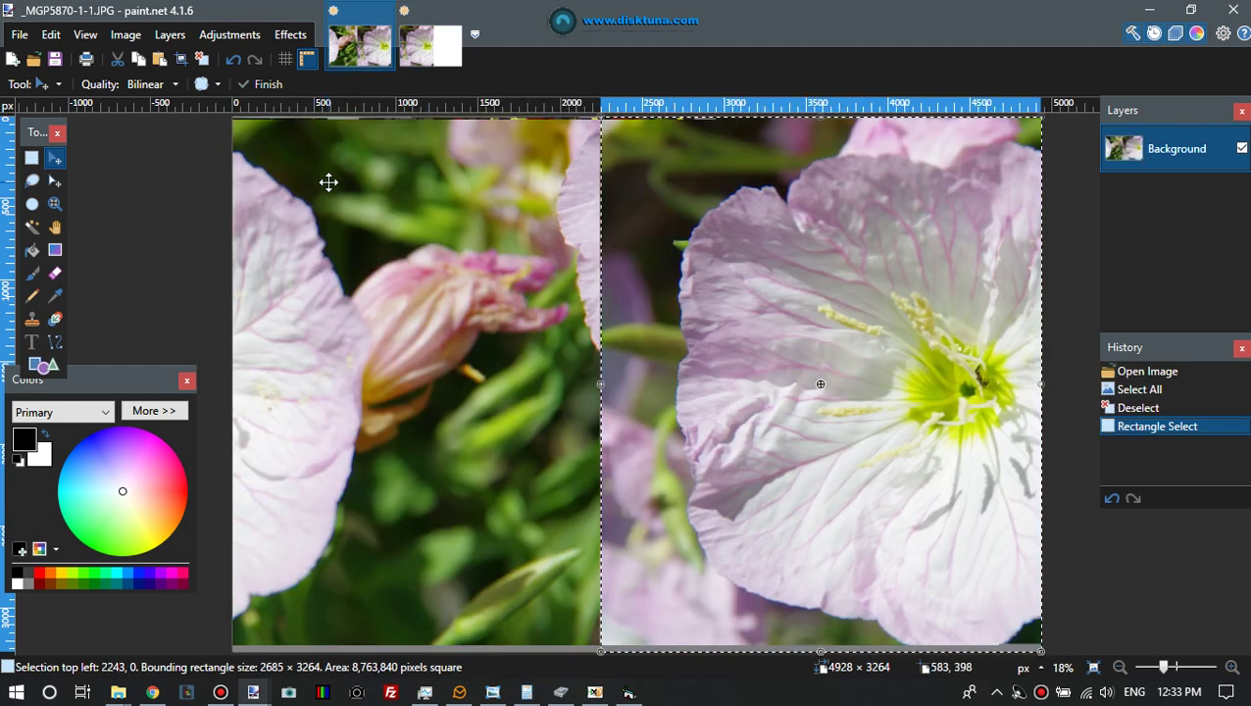
pyautogui.hotkey('ctrl', 'd')
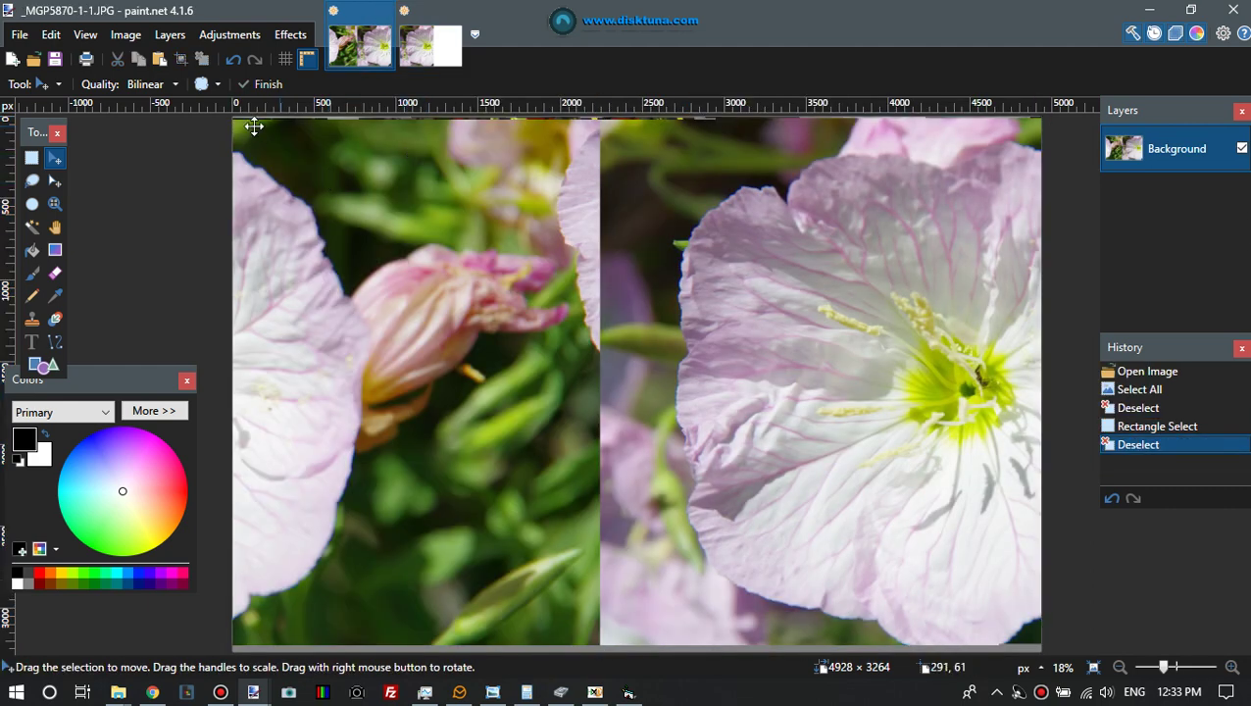
pyautogui.click(32, 158)
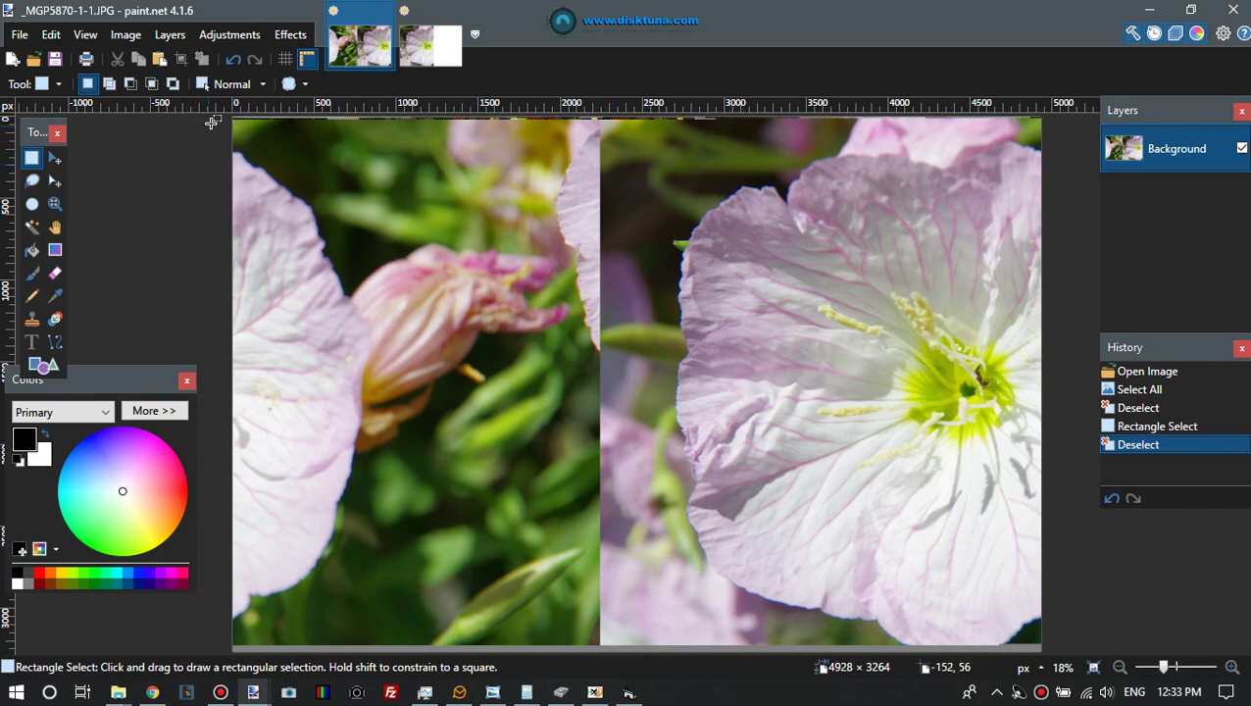
pyautogui.moveTo(221, 119); pyautogui.dragTo(598, 664)
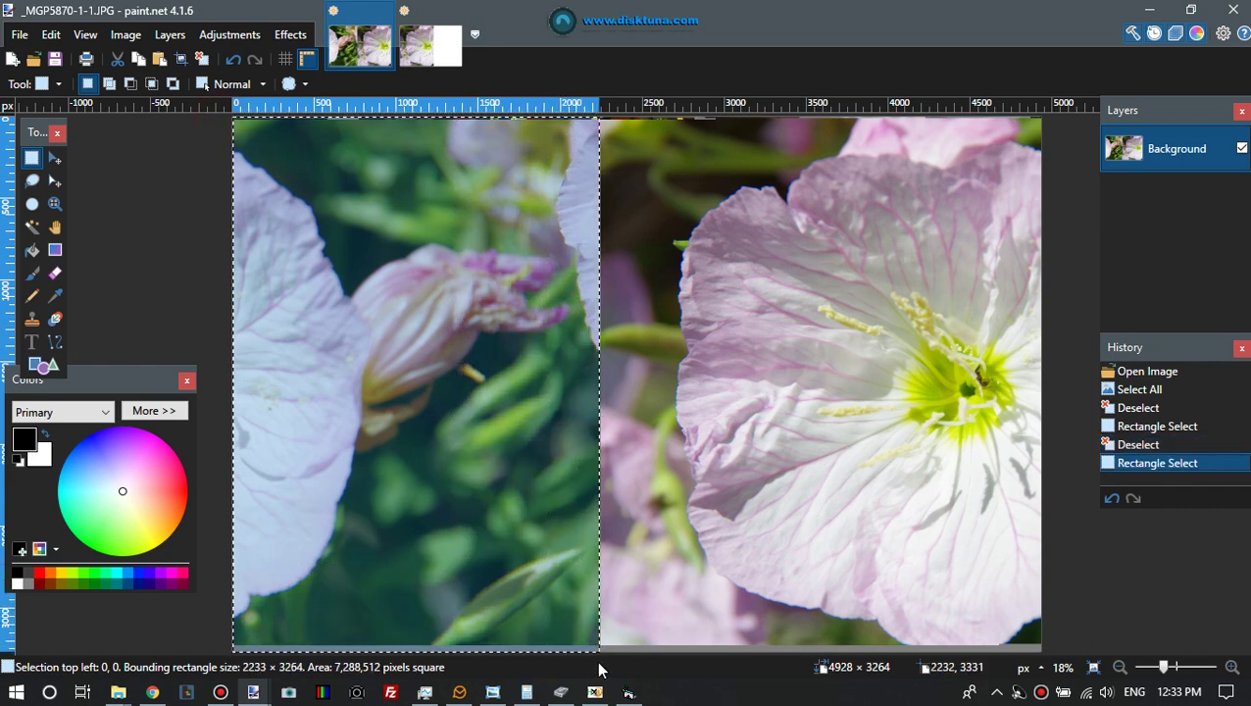
pyautogui.click(431, 46)
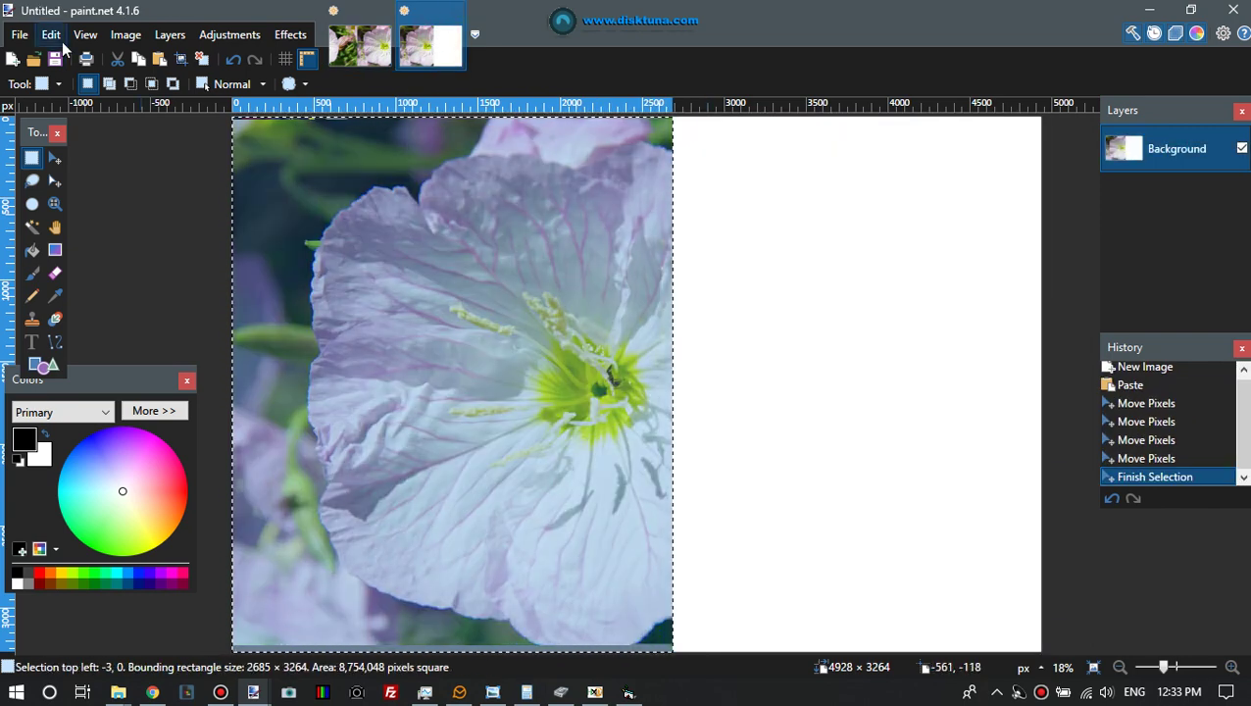
# Paste the copied left section of the photo into the Untitled image
pyautogui.hotkey('ctrl', 'd')
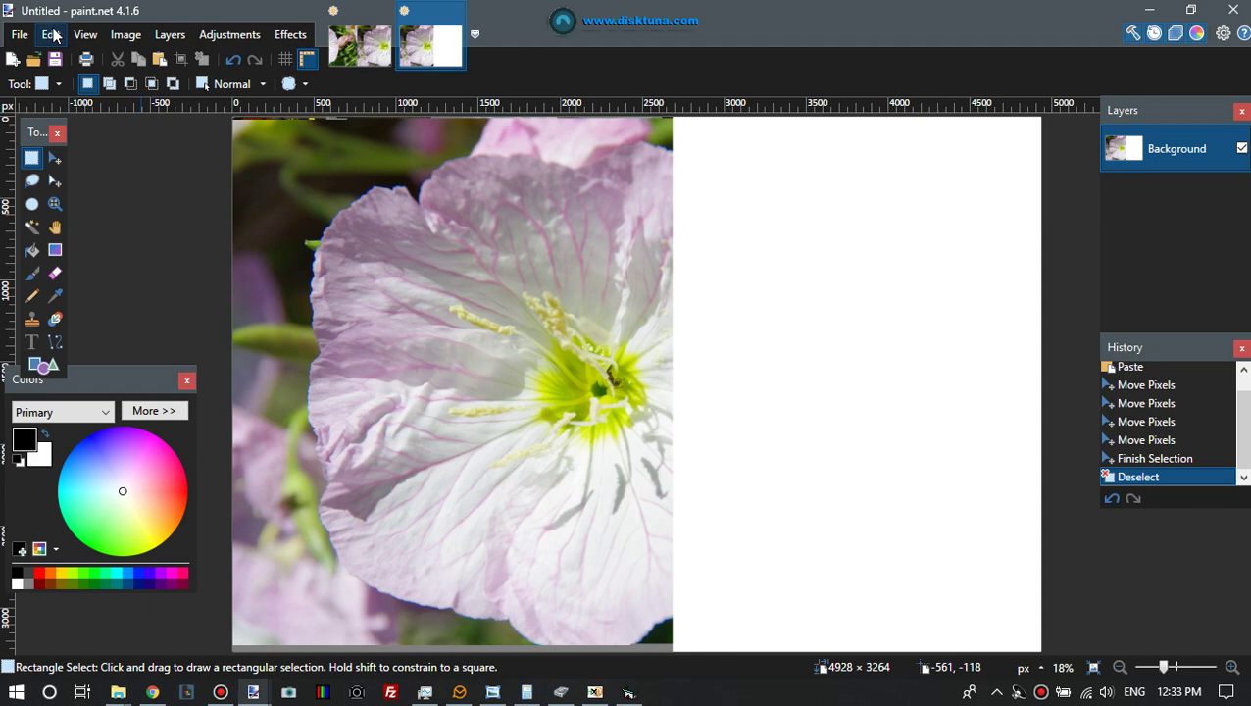
pyautogui.click(53, 35)
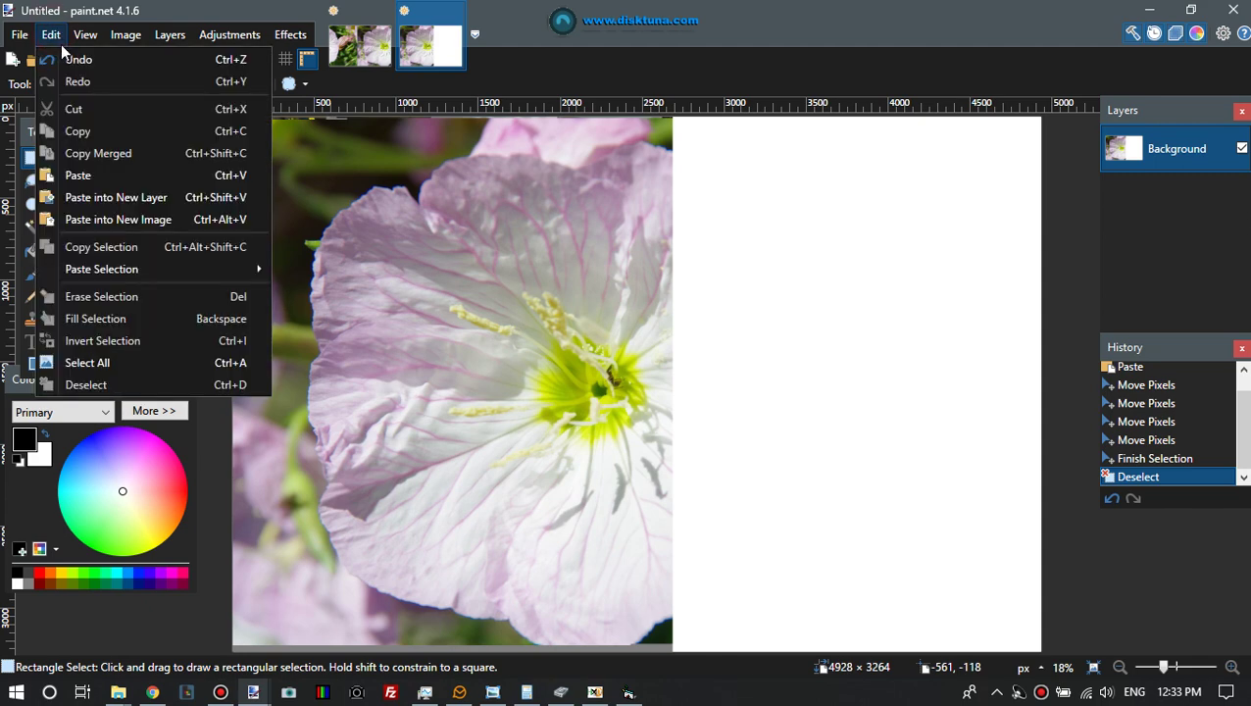
pyautogui.click(86, 179)
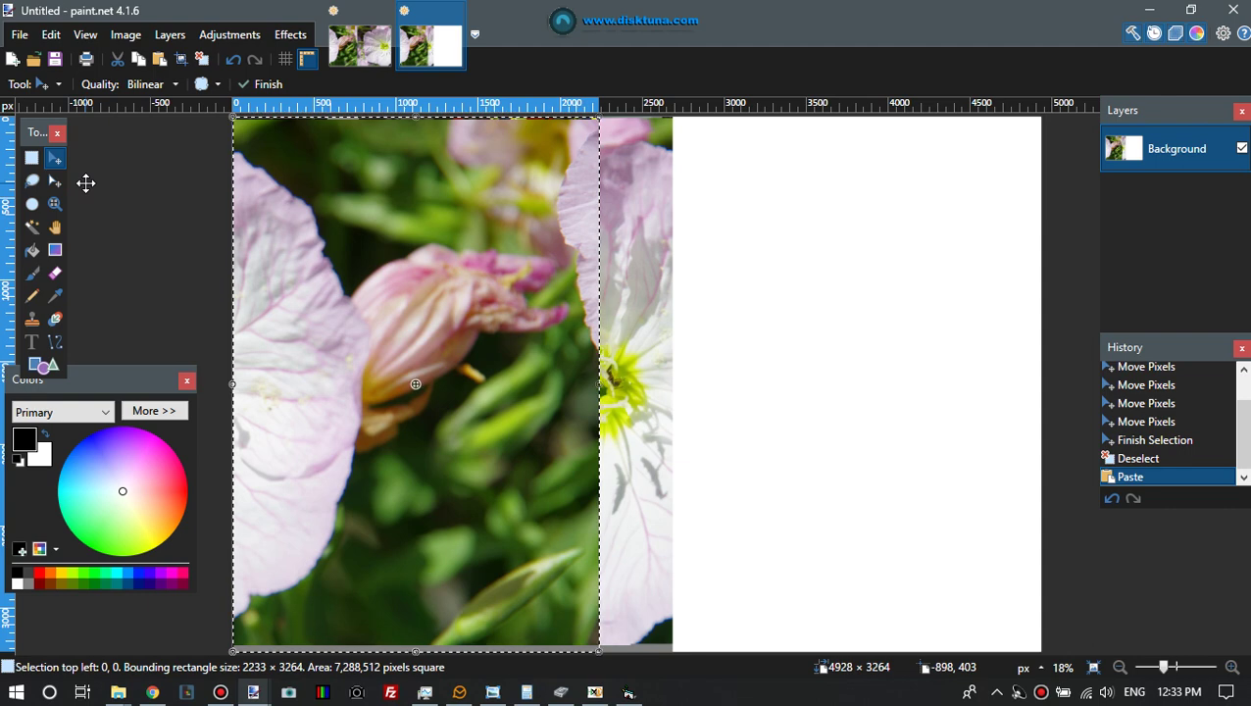
# Nudge the pasted section right to x 2680 beside the other half, then deselect
pyautogui.press('Right')
pyautogui.press('Right')
pyautogui.press('Right')
pyautogui.press('Right')
pyautogui.press('Right')
pyautogui.press('Right')
pyautogui.press('Right')
pyautogui.press('Right')
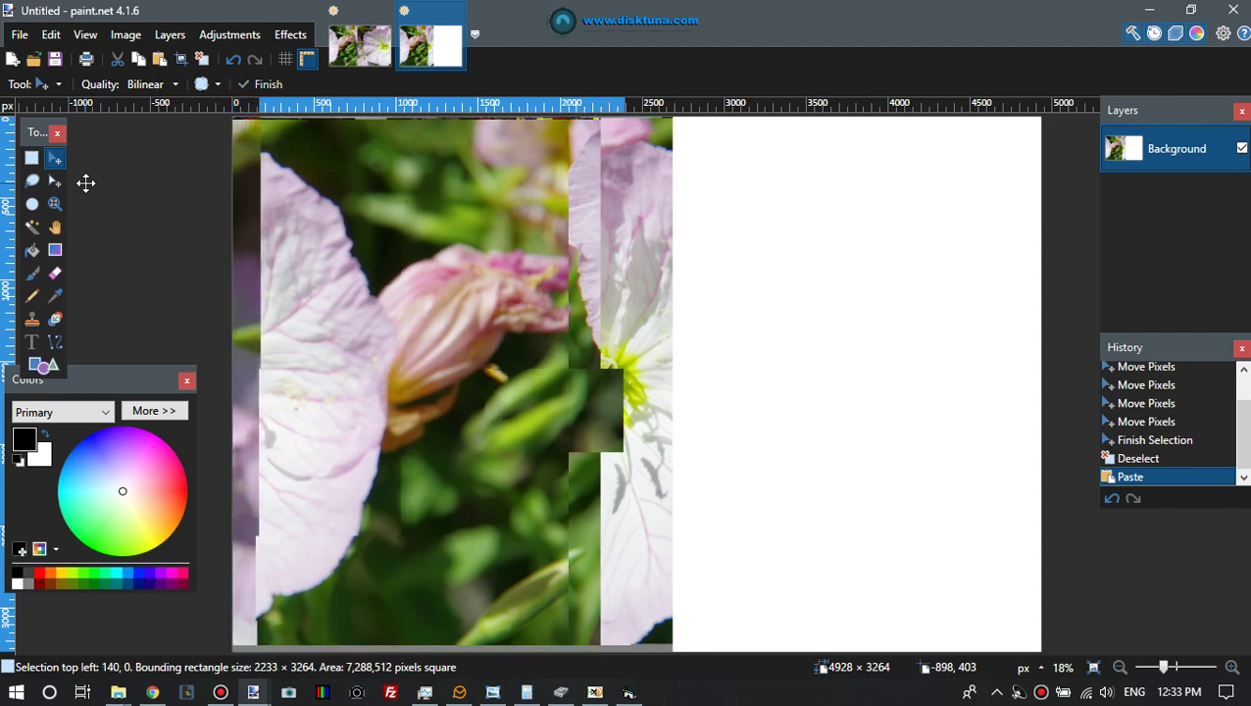
pyautogui.press('Right')
pyautogui.press('Right')
pyautogui.press('Right')
pyautogui.press('Right')
pyautogui.press('Right')
pyautogui.press('Right')
pyautogui.press('Right')
pyautogui.press('Right')
pyautogui.press('Right')
pyautogui.press('Right')
pyautogui.press('Right')
pyautogui.press('Right')
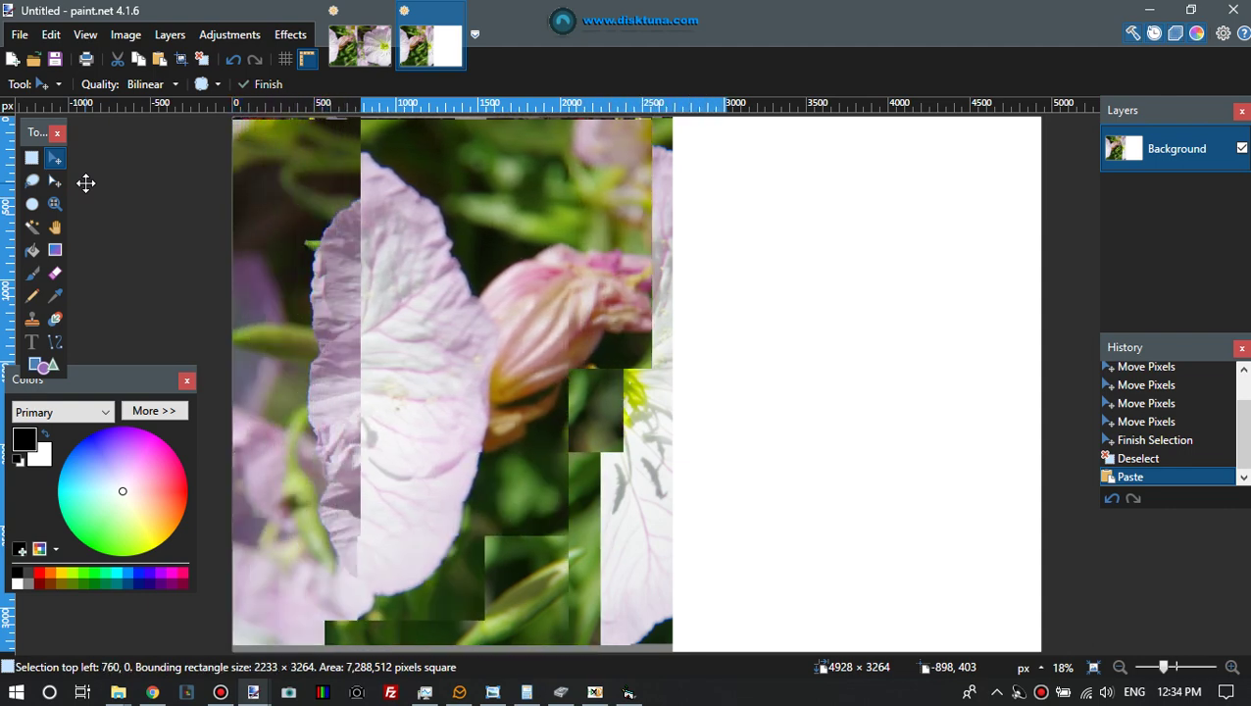
pyautogui.press('Right')
pyautogui.press('Right')
pyautogui.press('Right')
pyautogui.press('Right')
pyautogui.press('Right')
pyautogui.press('Right')
pyautogui.press('Right')
pyautogui.press('Right')
pyautogui.press('Right')
pyautogui.press('Right')
pyautogui.press('Right')
pyautogui.press('Right')
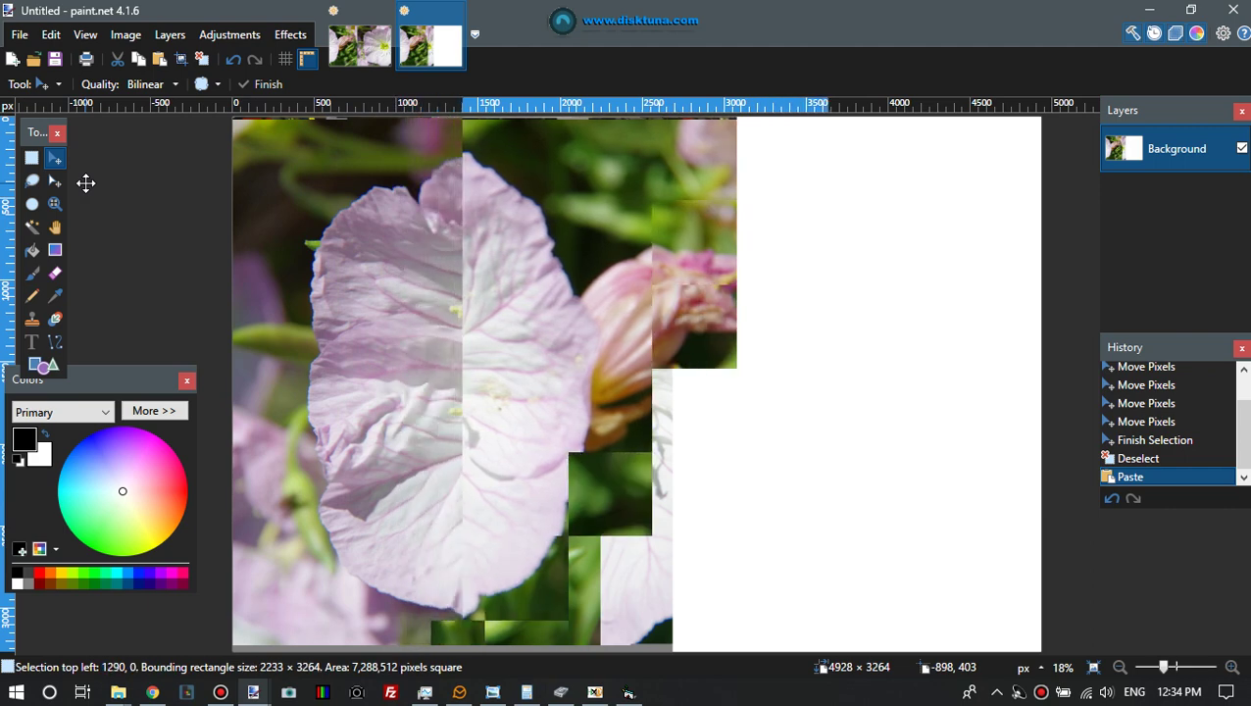
pyautogui.press('Right')
pyautogui.press('Right')
pyautogui.press('Right')
pyautogui.press('Right')
pyautogui.press('Right')
pyautogui.press('Right')
pyautogui.press('Right')
pyautogui.press('Right')
pyautogui.press('Right')
pyautogui.press('Right')
pyautogui.press('Right')
pyautogui.press('Right')
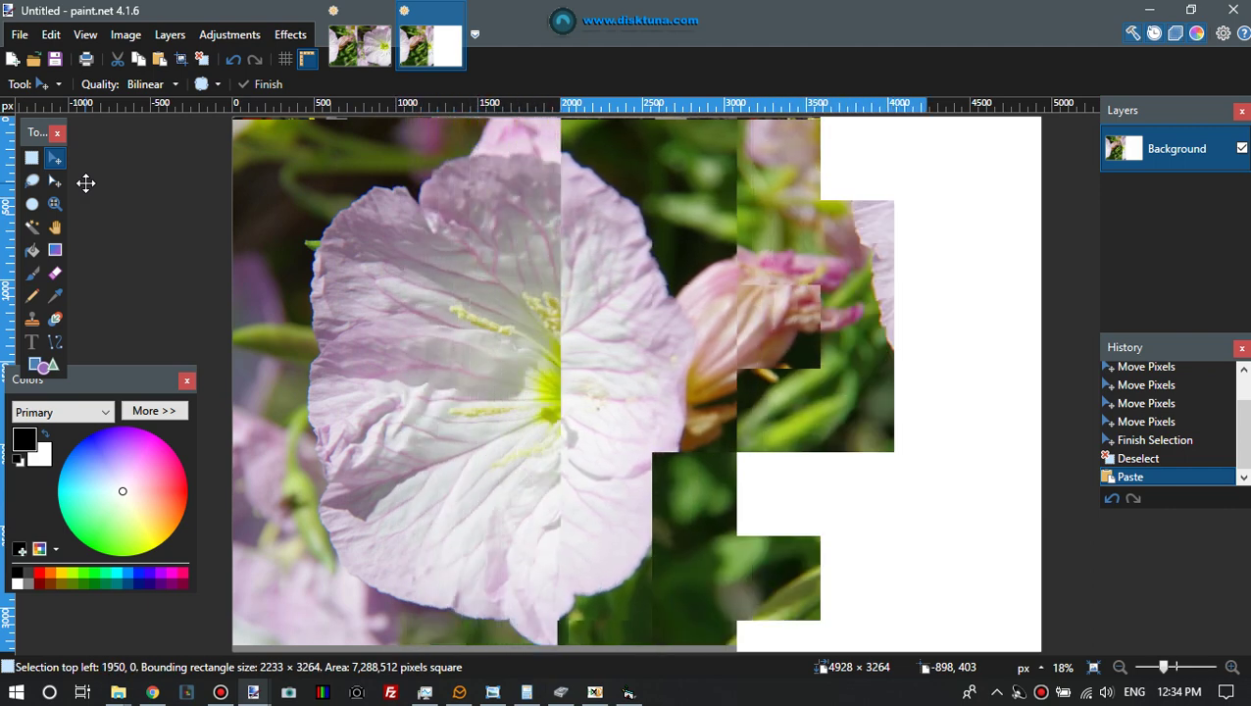
pyautogui.press('Right')
pyautogui.press('Right')
pyautogui.press('Right')
pyautogui.press('Right')
pyautogui.press('Right')
pyautogui.press('Right')
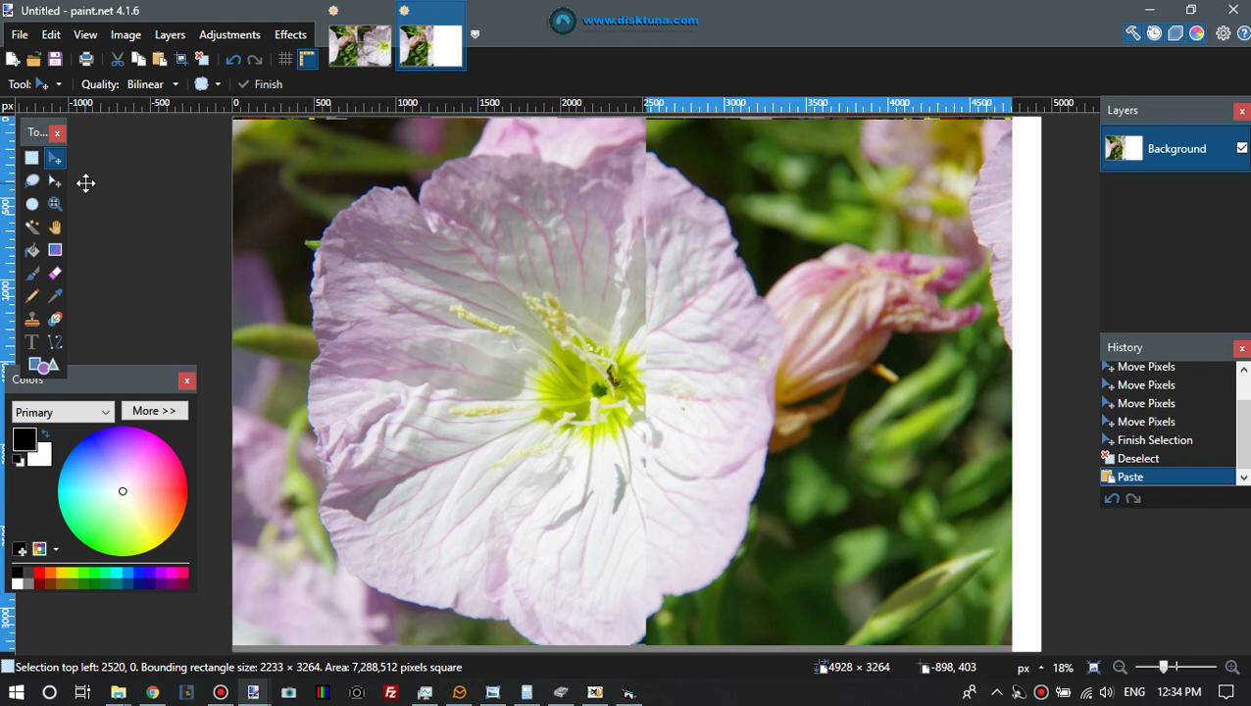
pyautogui.press('Right')
pyautogui.press('Right')
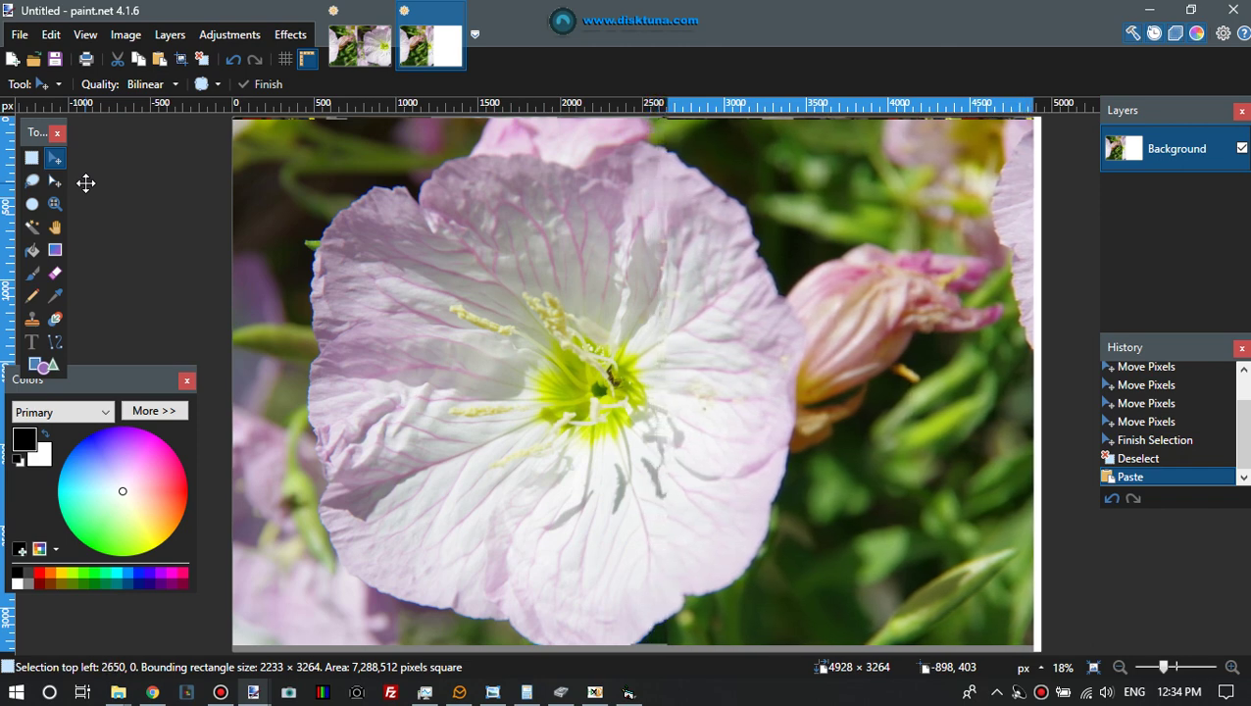
pyautogui.press('Left')
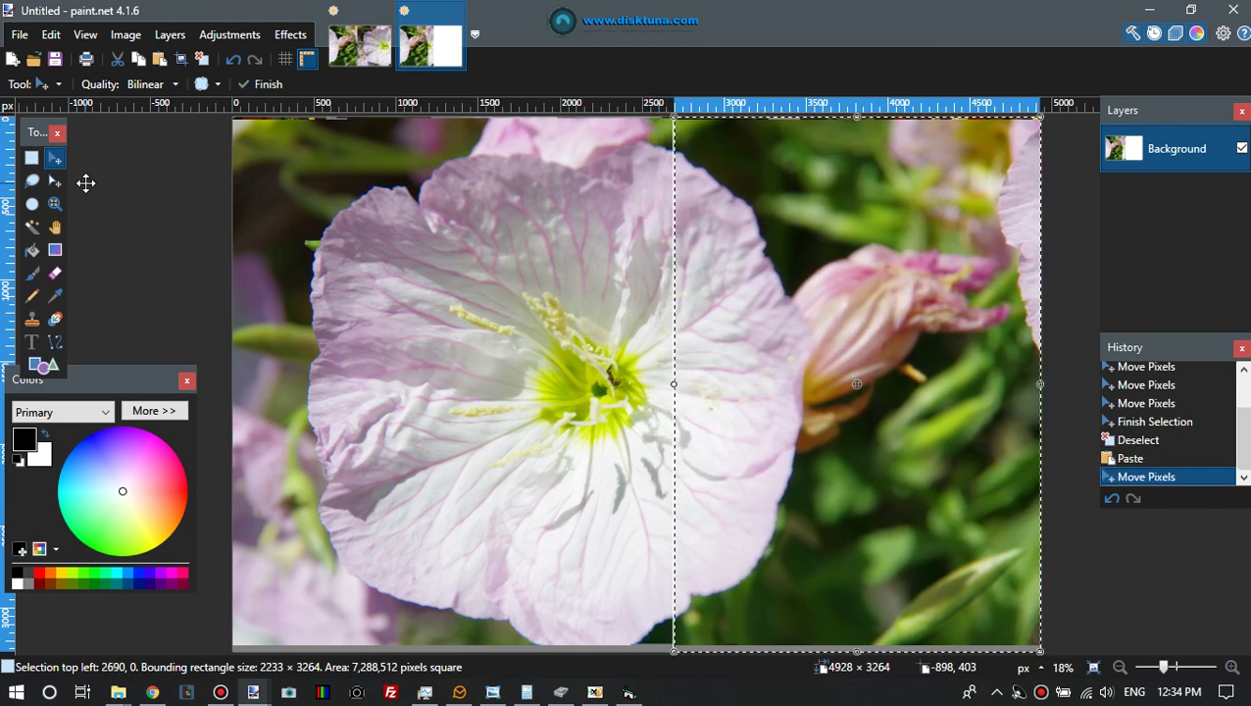
pyautogui.press('Left')
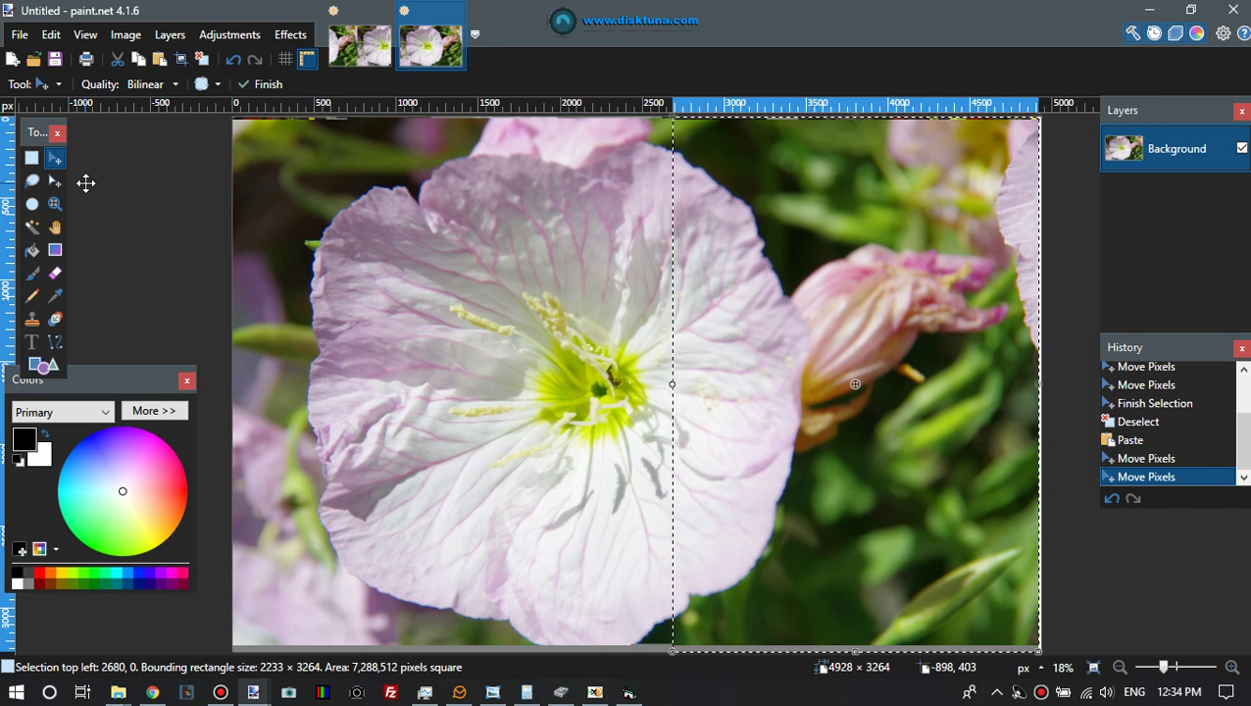
pyautogui.hotkey('ctrl', 'd')
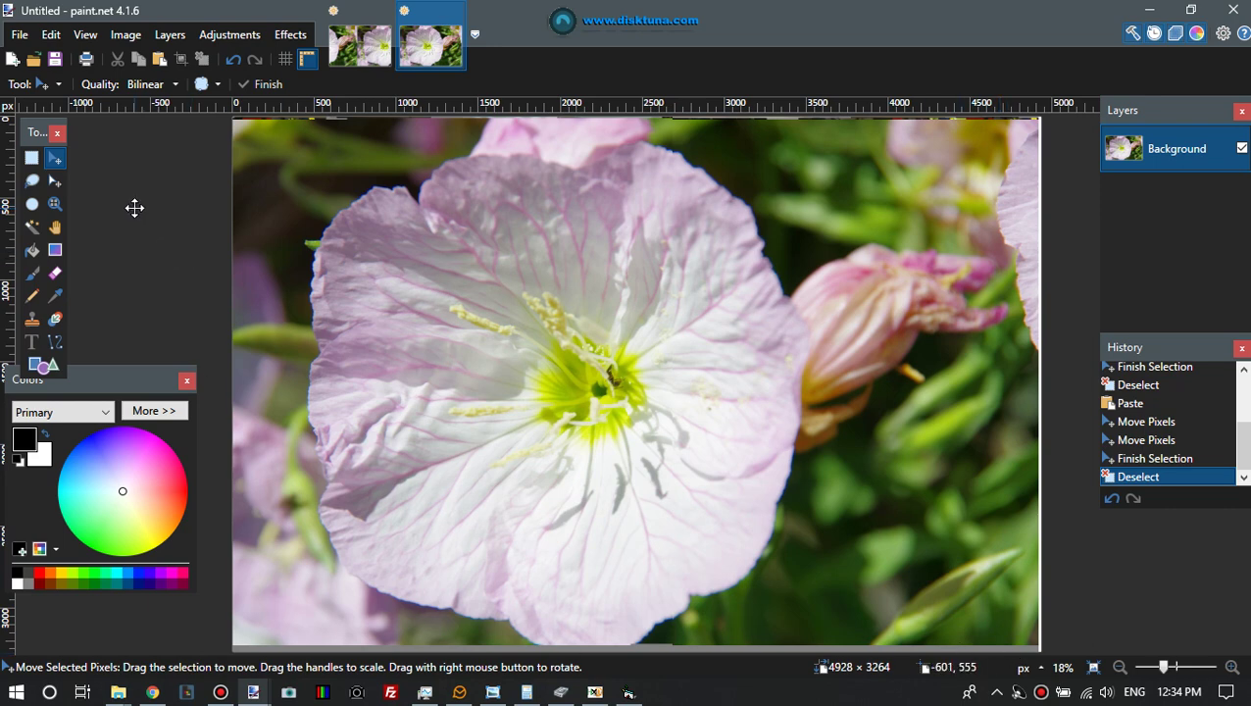
# Crop the Untitled image to the 4857 × 3192 area starting at 0, 16
pyautogui.click(31, 158)
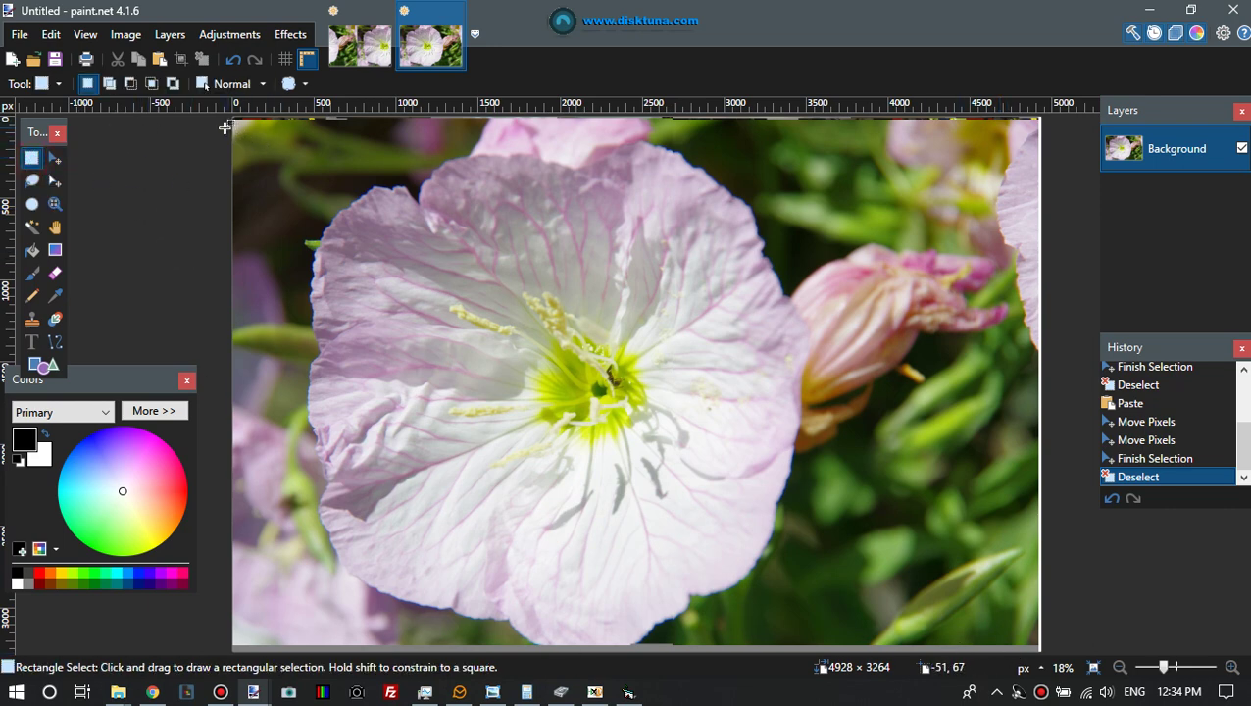
pyautogui.moveTo(226, 123); pyautogui.dragTo(1025, 644)
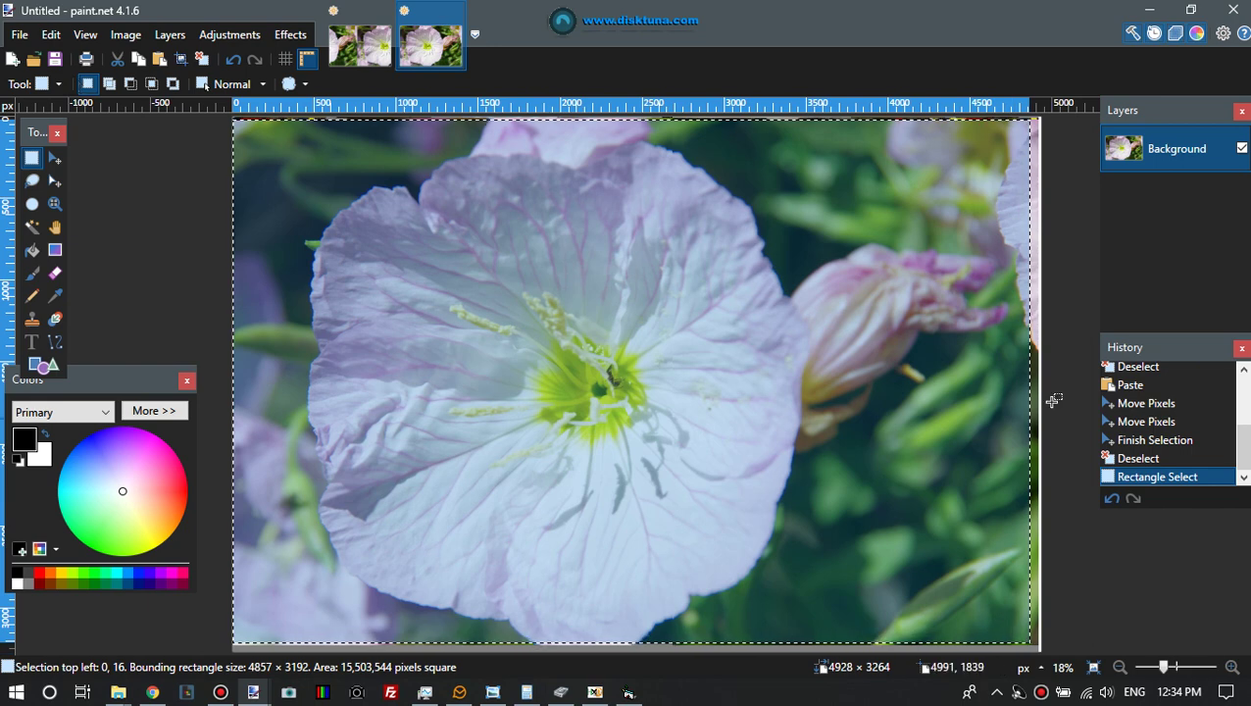
pyautogui.click(125, 36)
pyautogui.click(152, 64)
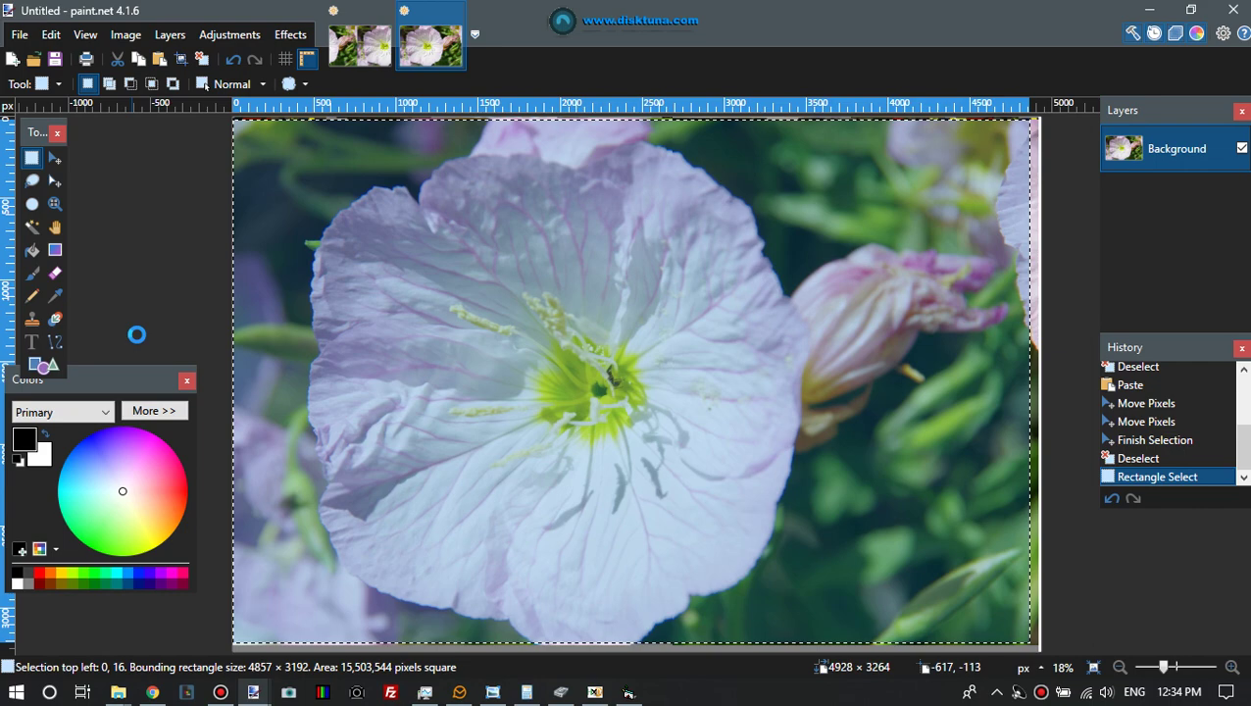